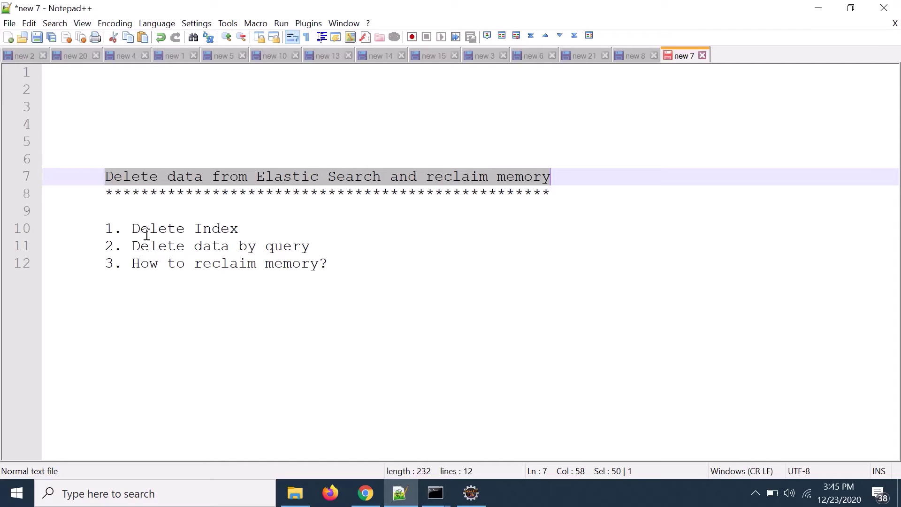
- Highlight the Delete Index, Delete data by query and reclaim-memory agenda items, then switch to Kibana
drag(135, 229, 250, 229)
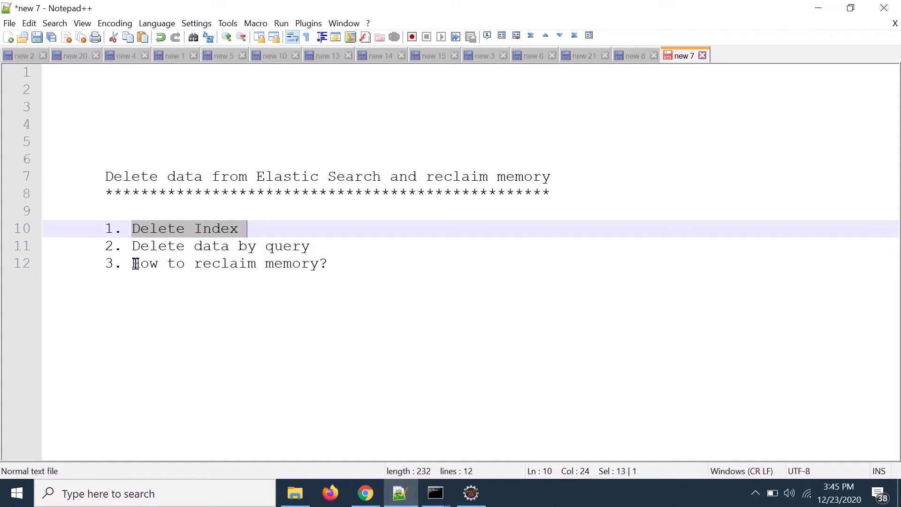
drag(135, 264, 322, 264)
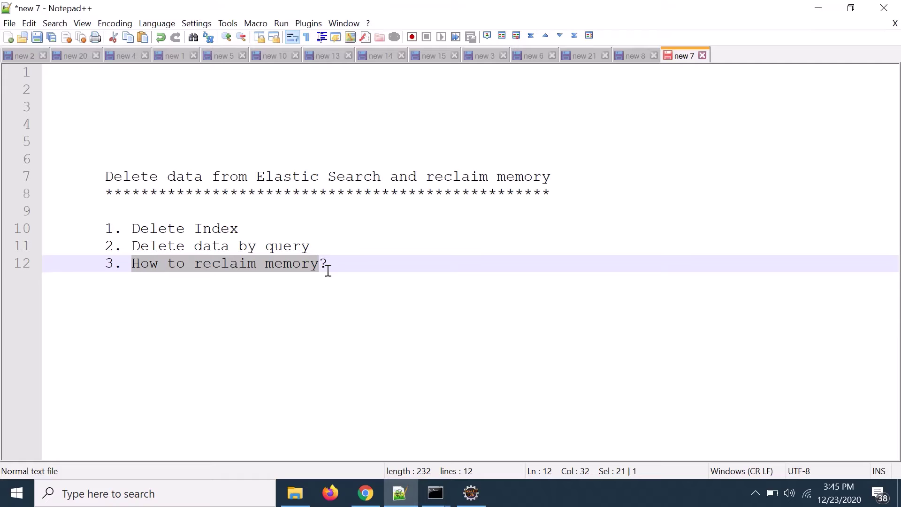
click(215, 230)
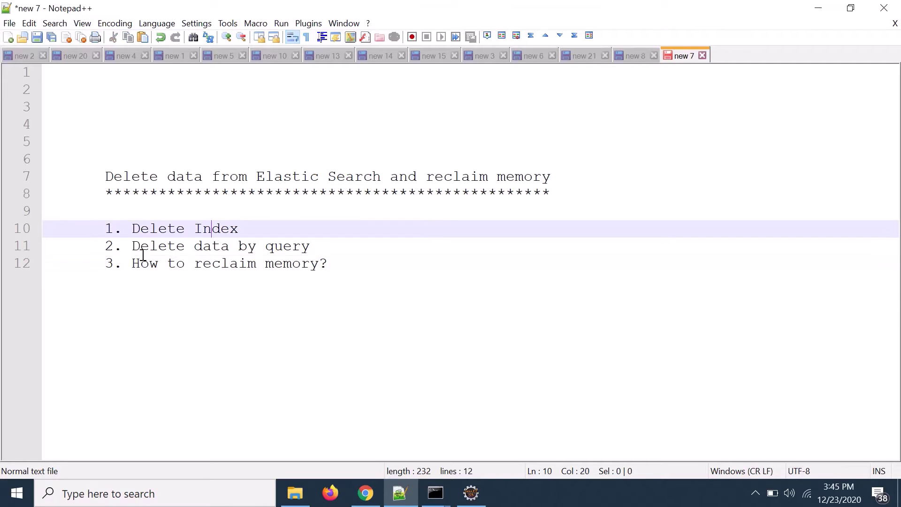
drag(135, 244, 310, 245)
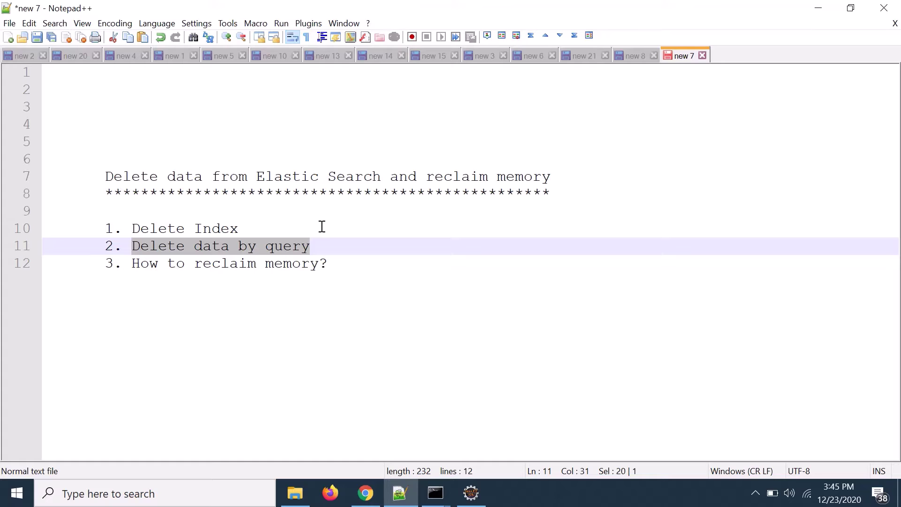
click(274, 247)
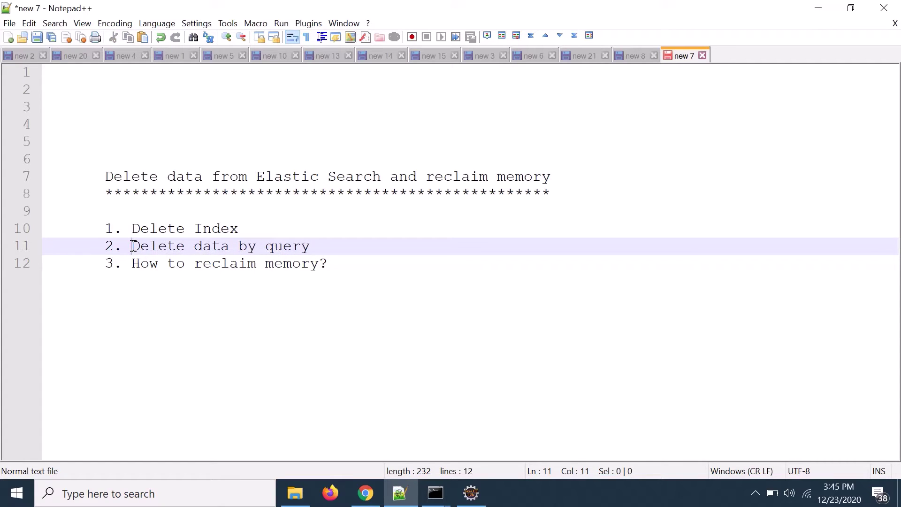
drag(132, 246, 311, 247)
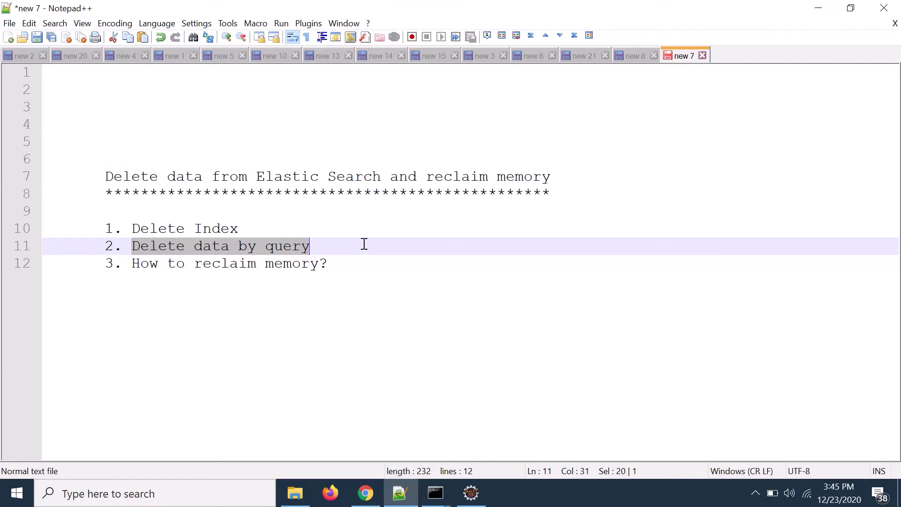
key(alt+Tab)
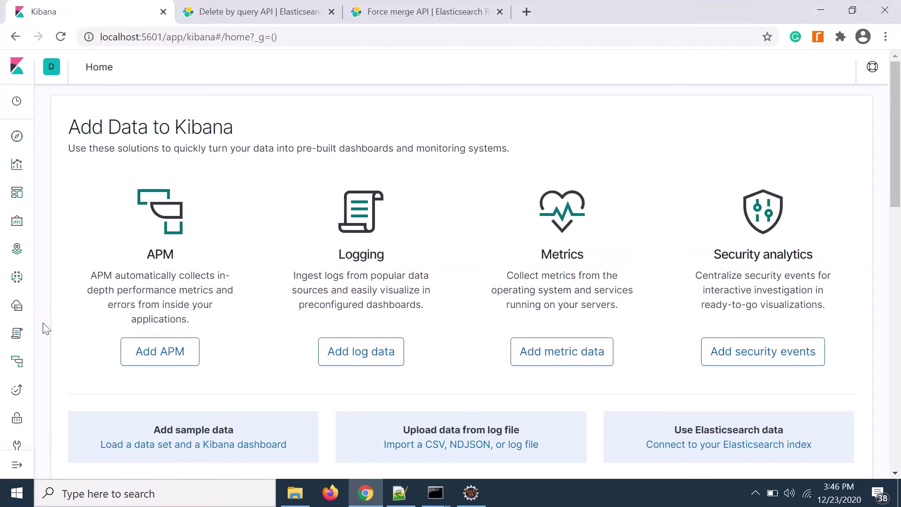
- Check the two customer-service indices' storage sizes in Index Management, then go to Index Patterns
scroll(61, 329, down, 3)
mouse_move(24, 472)
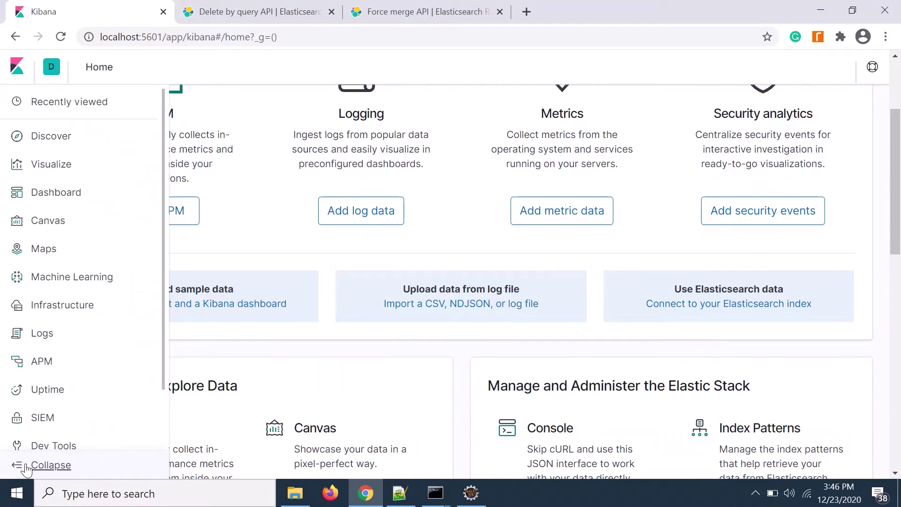
scroll(70, 418, down, 5)
click(65, 436)
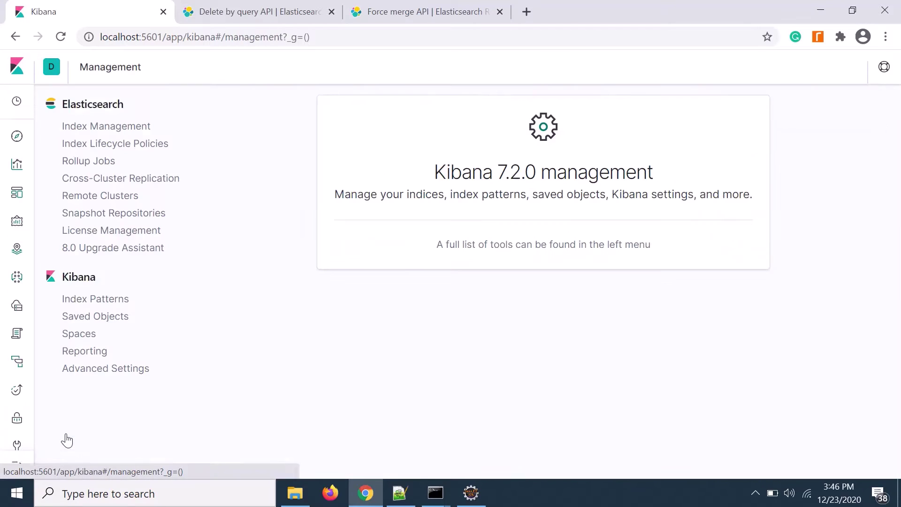
click(100, 136)
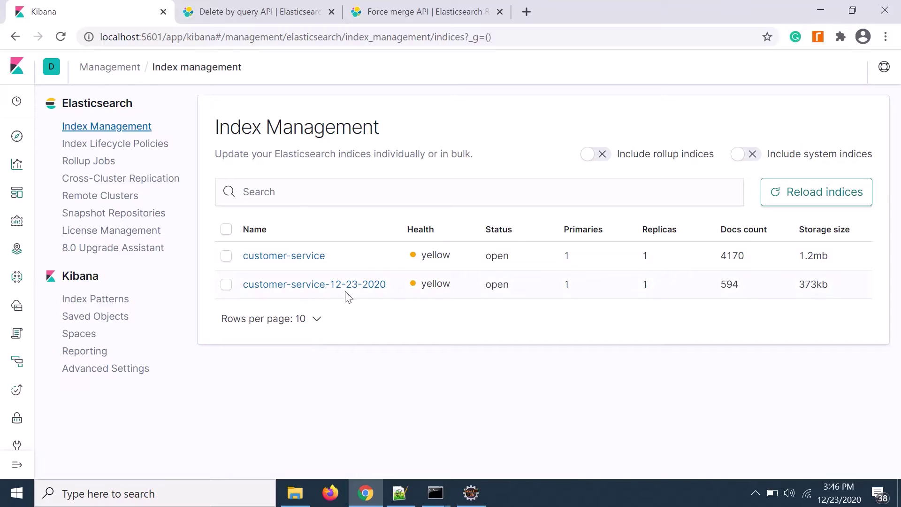
click(104, 304)
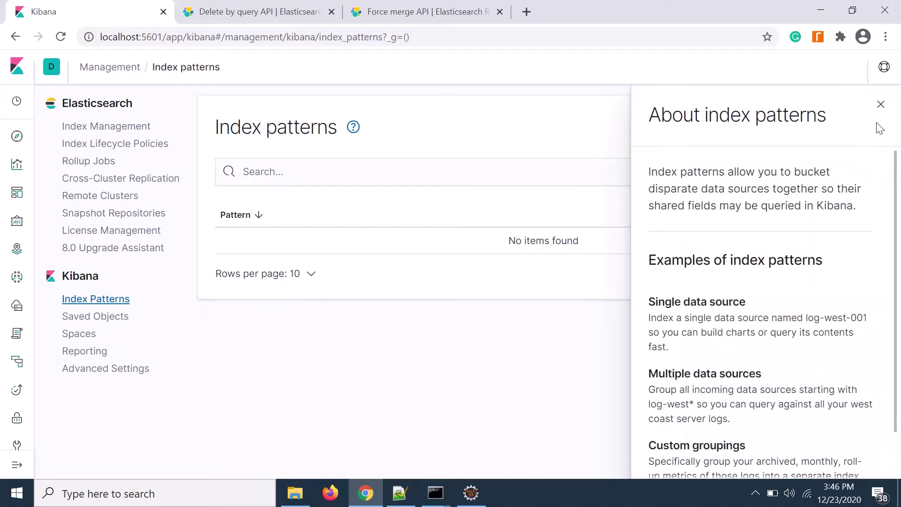
- Name a new index pattern customer-service* using the copied index name
click(881, 105)
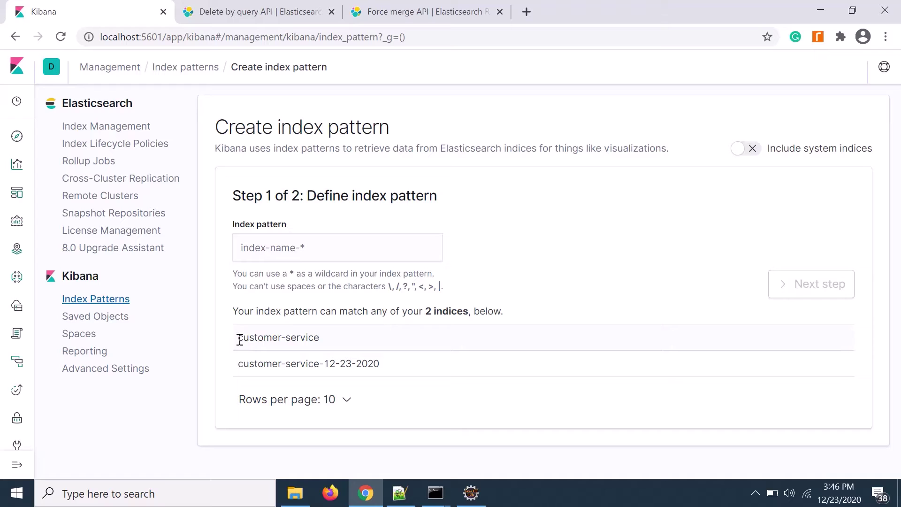
drag(239, 340, 328, 346)
right_click(301, 338)
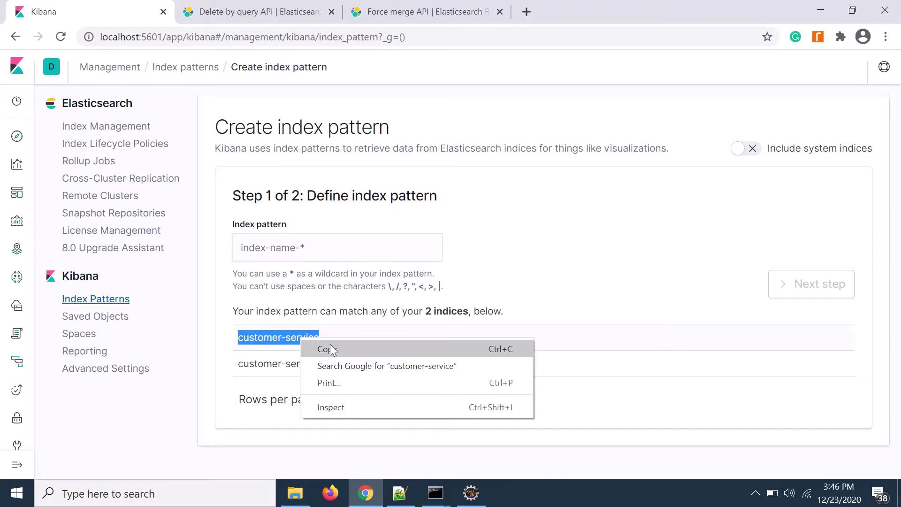
click(329, 349)
click(272, 250)
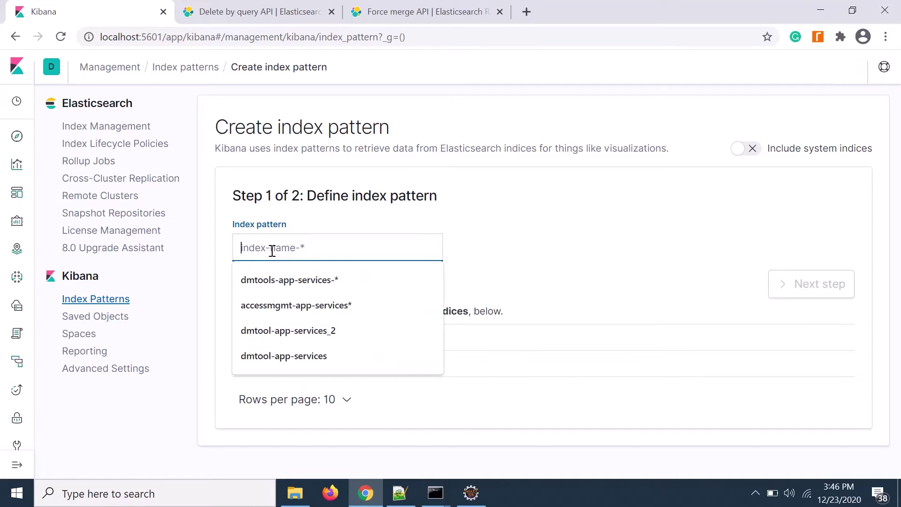
key(ctrl+v)
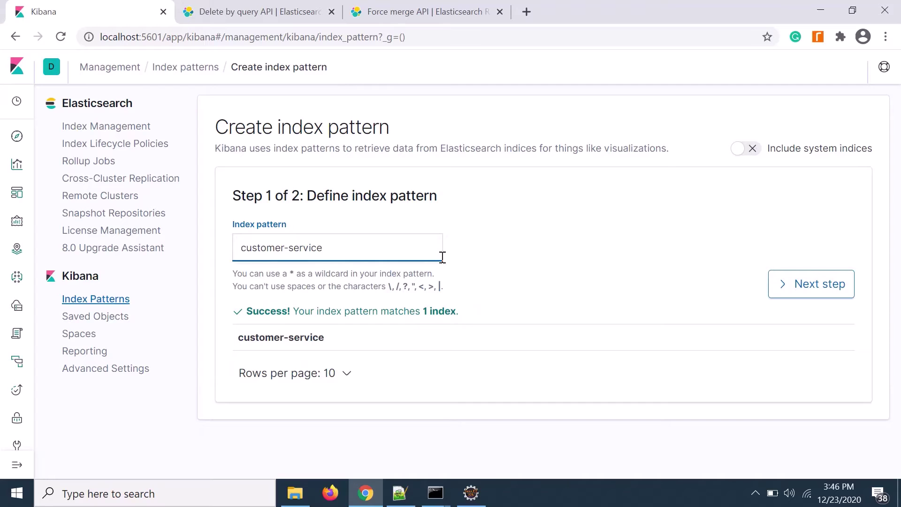
text(*)
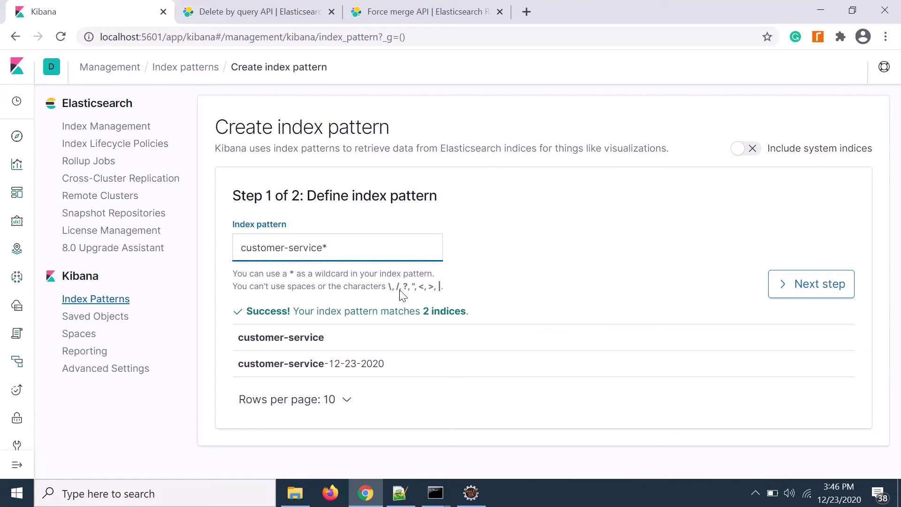
click(808, 298)
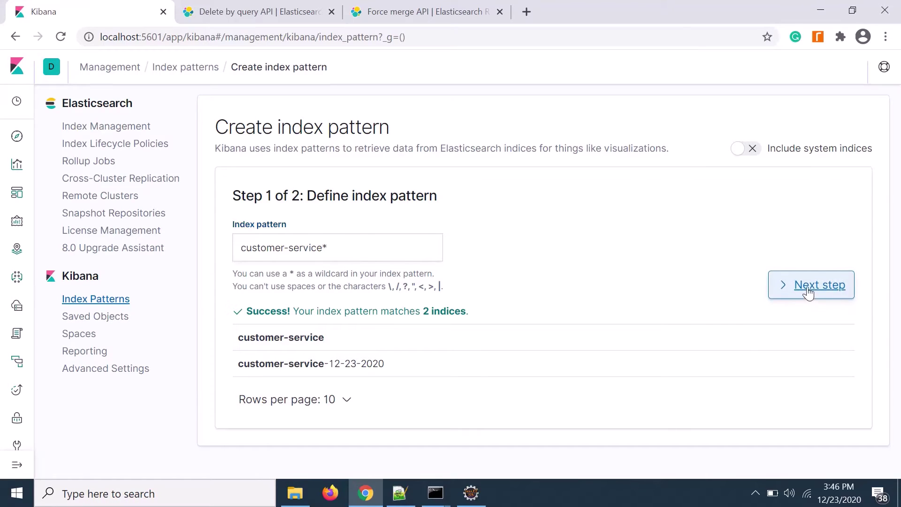
click(502, 284)
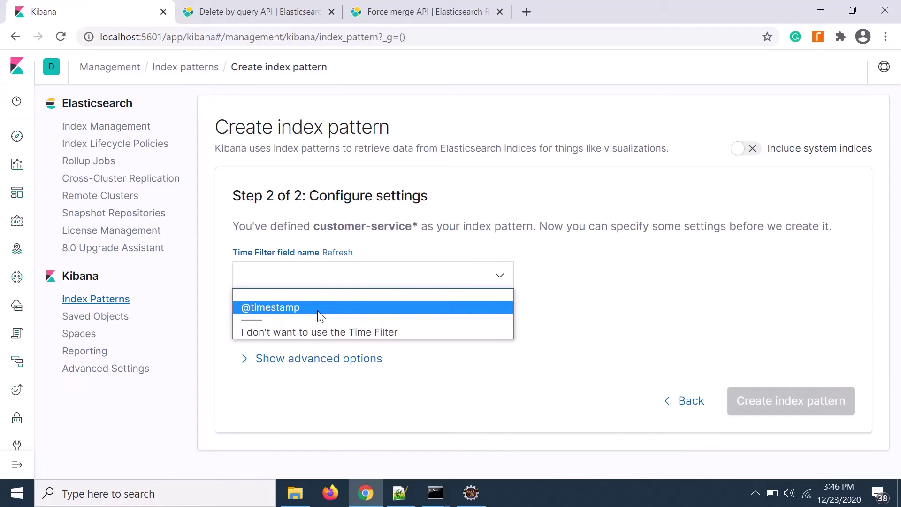
click(311, 308)
click(783, 407)
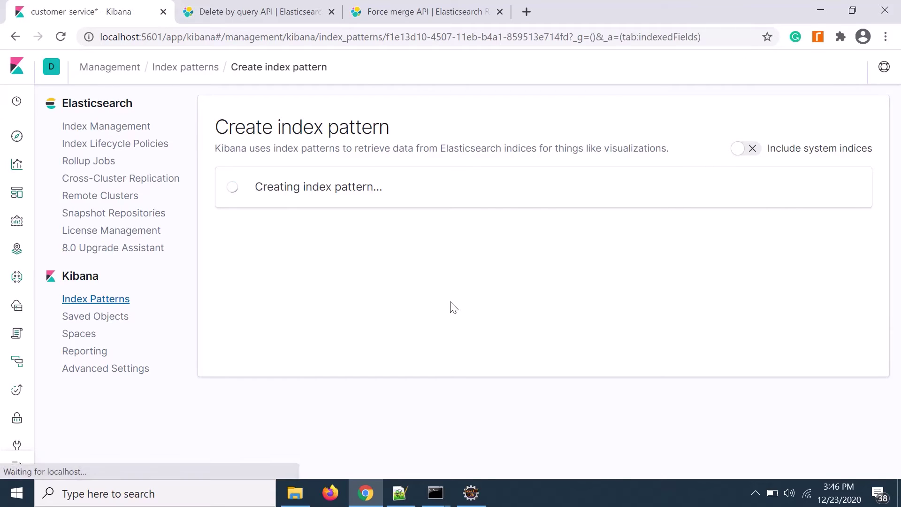
- Show customer-service* documents from the last 7 days in Discover, noting the 4,764 hits
click(17, 139)
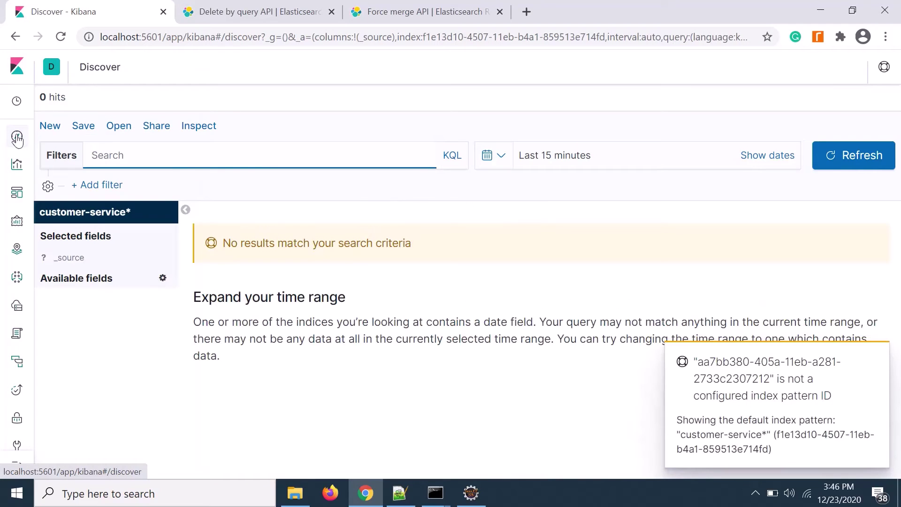
click(504, 156)
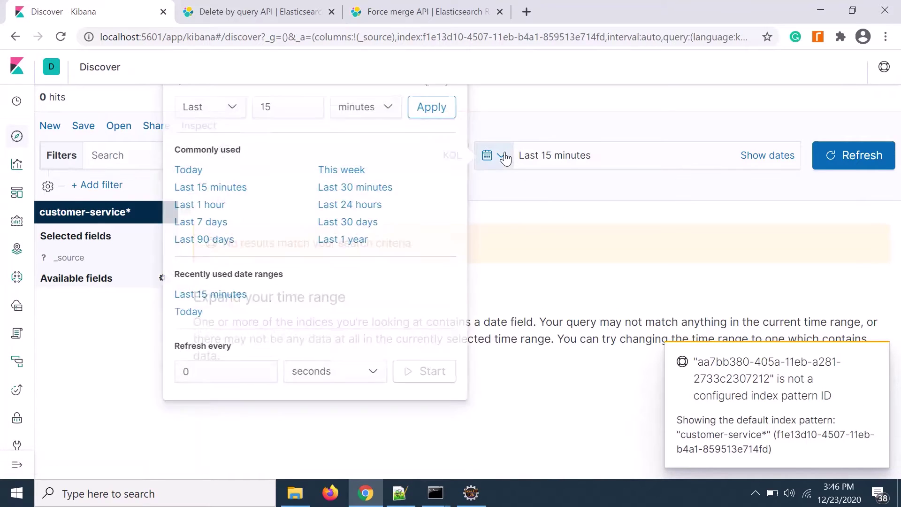
click(212, 228)
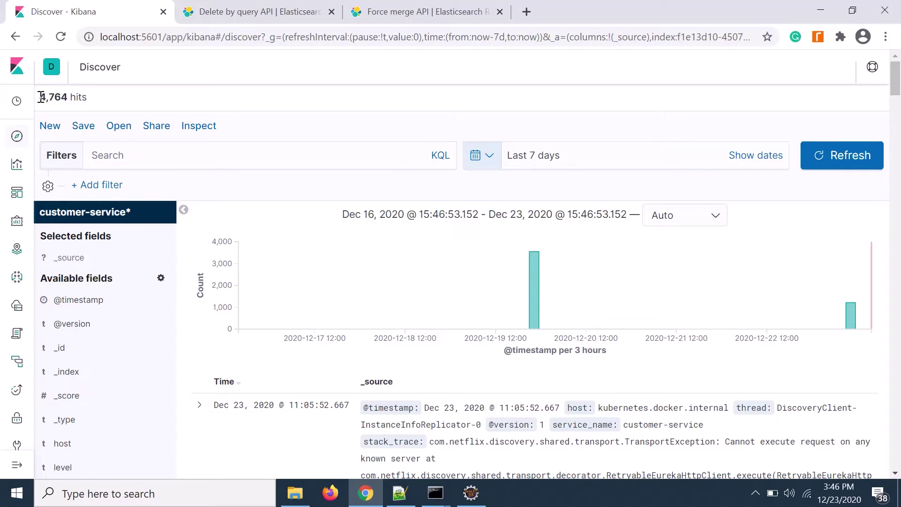
drag(42, 97, 103, 99)
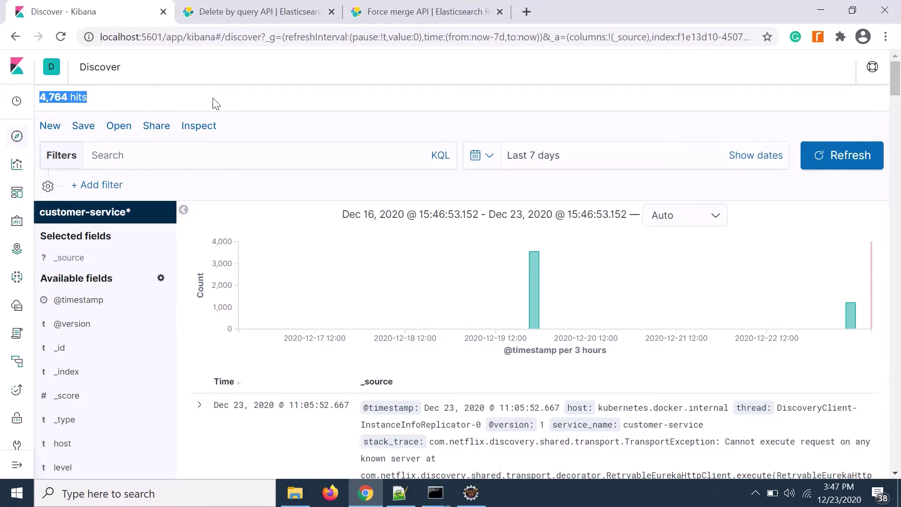
scroll(24, 452, down, 2)
mouse_move(24, 464)
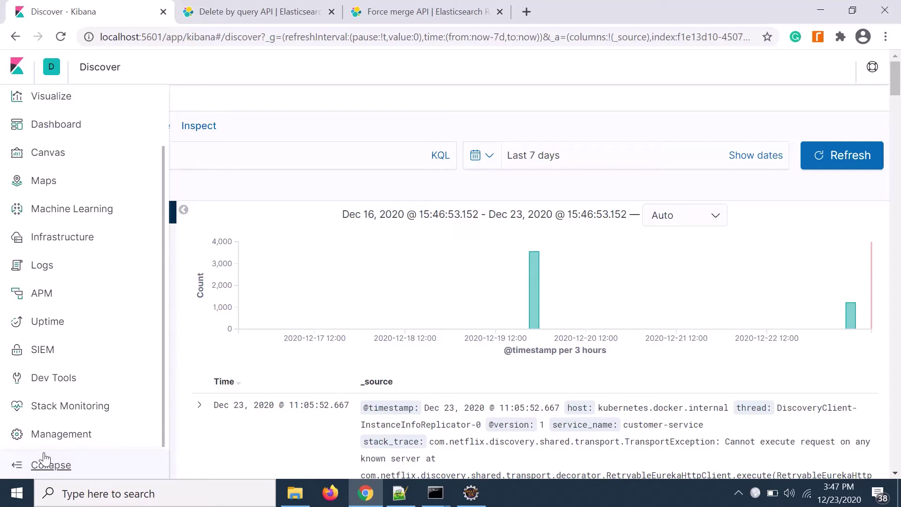
scroll(117, 417, down, 10)
- Delete the customer-service-12-23-2020 index from Index Management
click(65, 438)
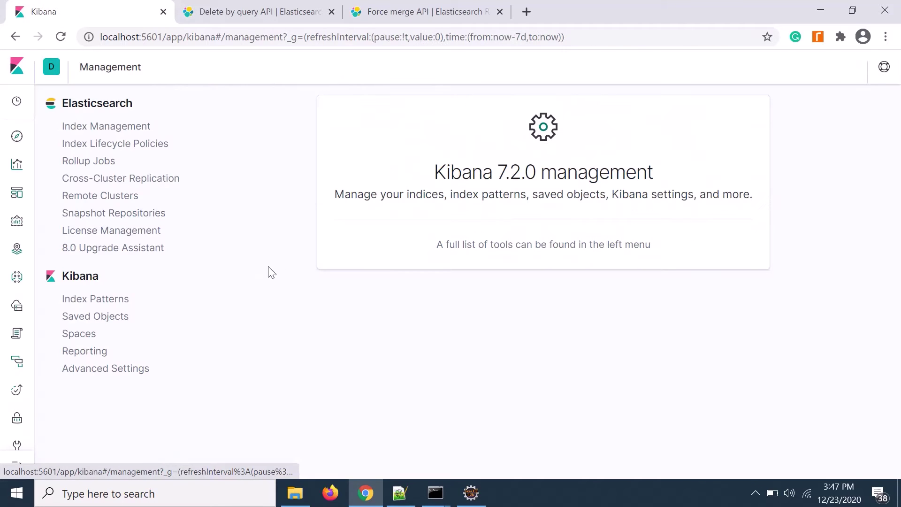
click(122, 134)
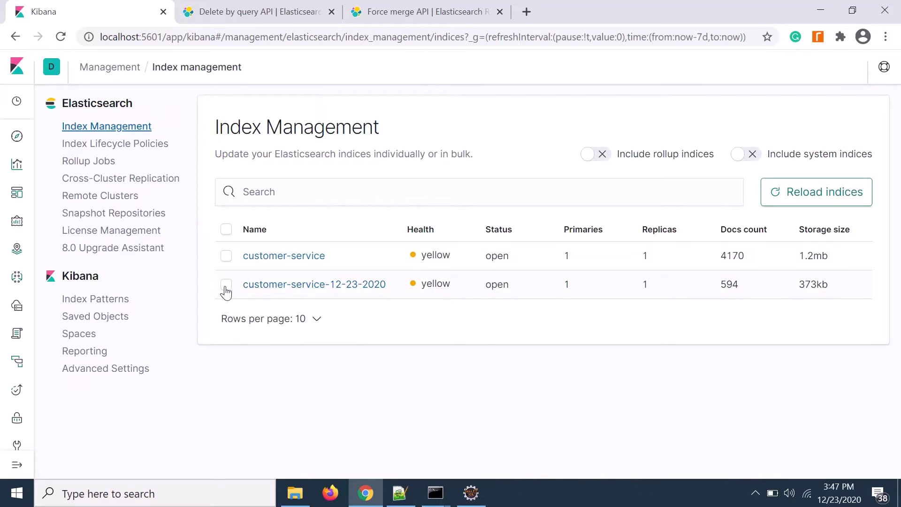
click(225, 287)
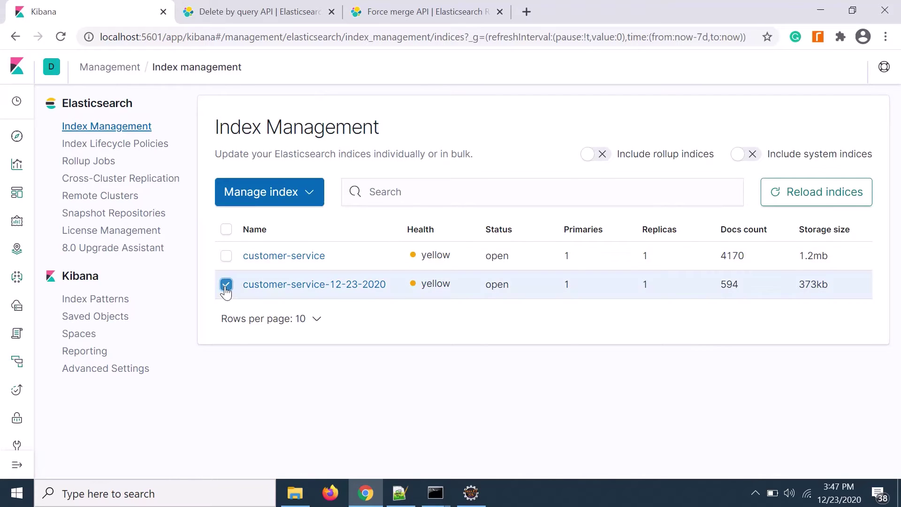
click(307, 196)
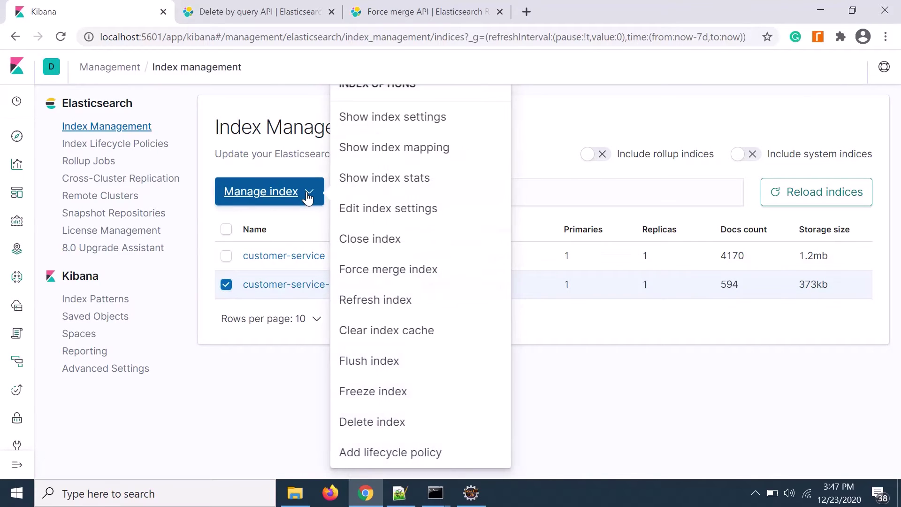
click(363, 425)
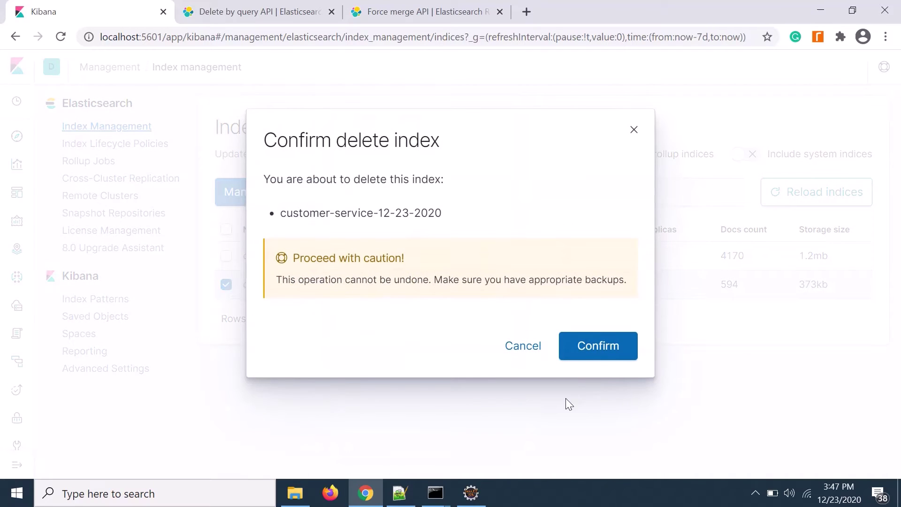
click(601, 354)
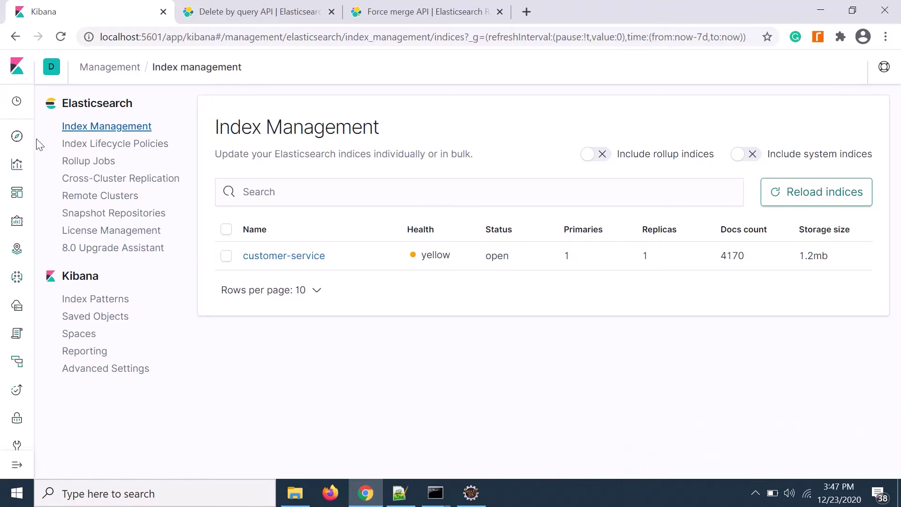
- Confirm Discover now shows 4,170 hits, then return to Management
click(17, 137)
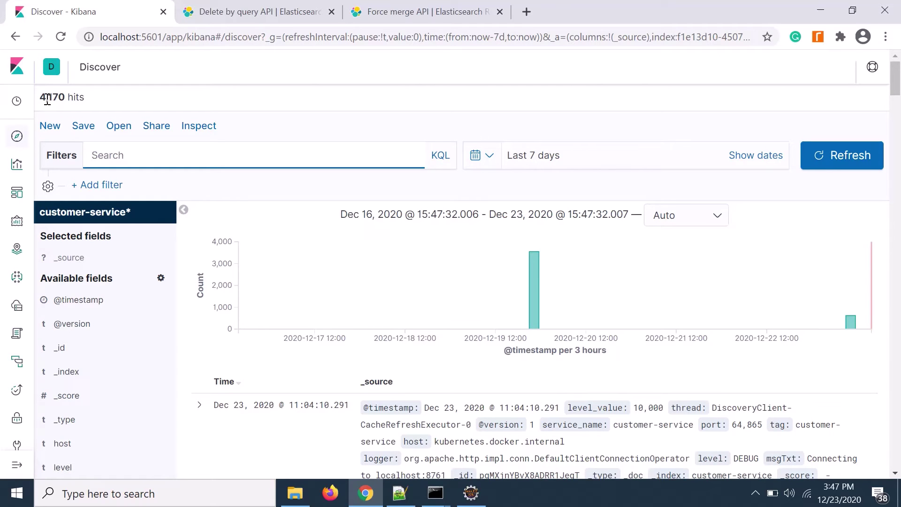
drag(43, 97, 86, 99)
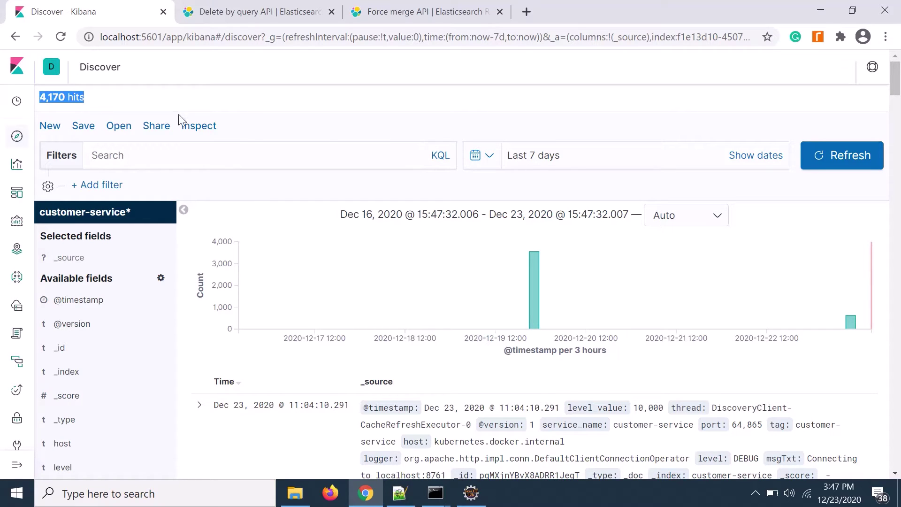
scroll(218, 249, down, 7)
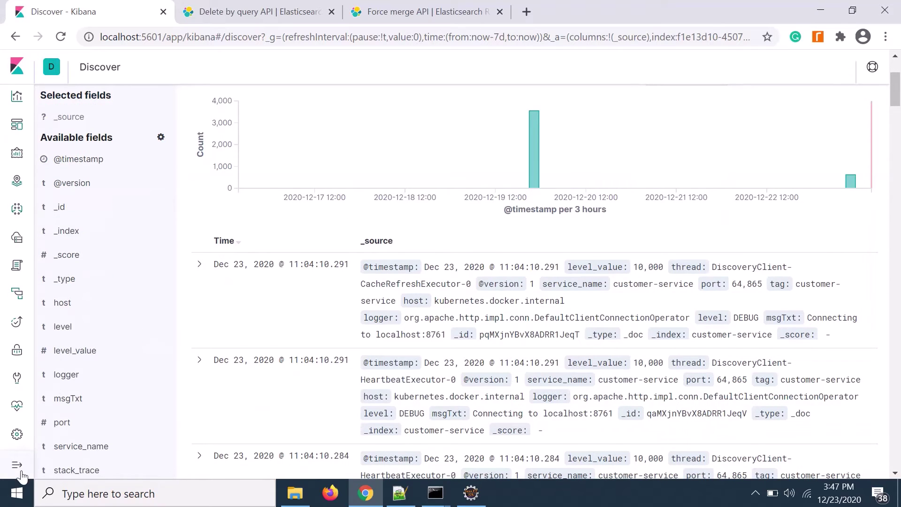
mouse_move(22, 467)
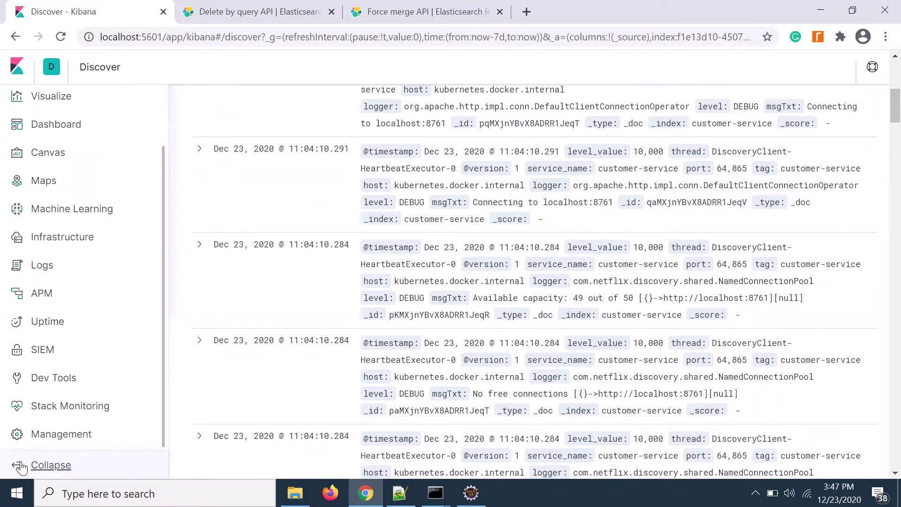
click(52, 436)
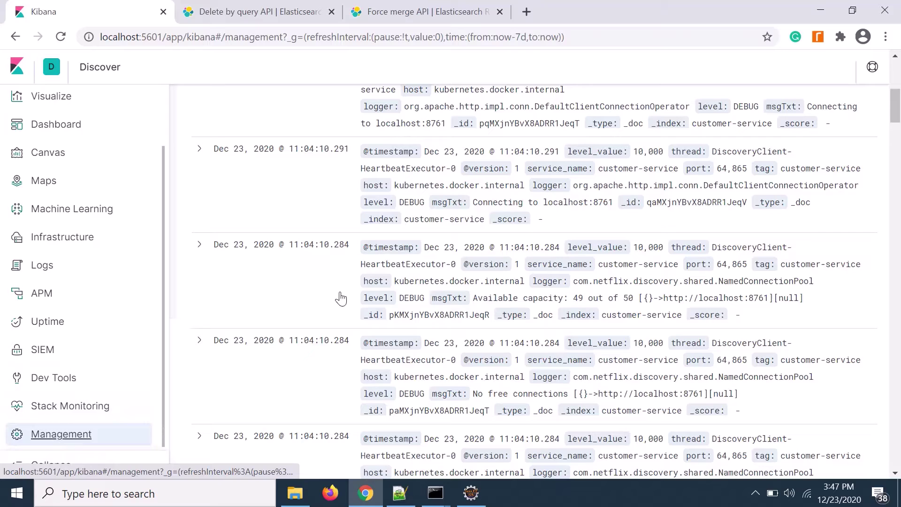
- Note customer-service's 4170 documents and 1.2mb storage size in Index Management
click(107, 127)
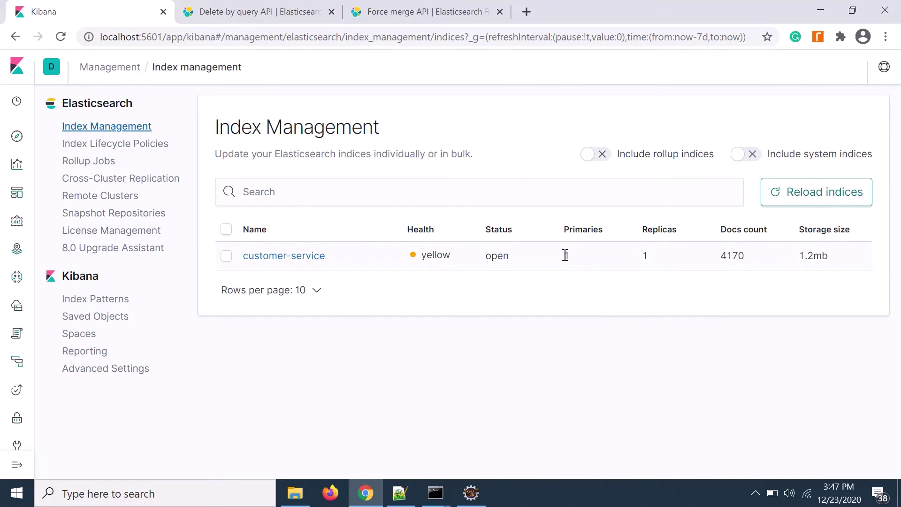
drag(801, 258, 847, 262)
drag(723, 258, 762, 261)
- Limit Discover to Today's customer-service* logs, showing 619 hits
click(18, 138)
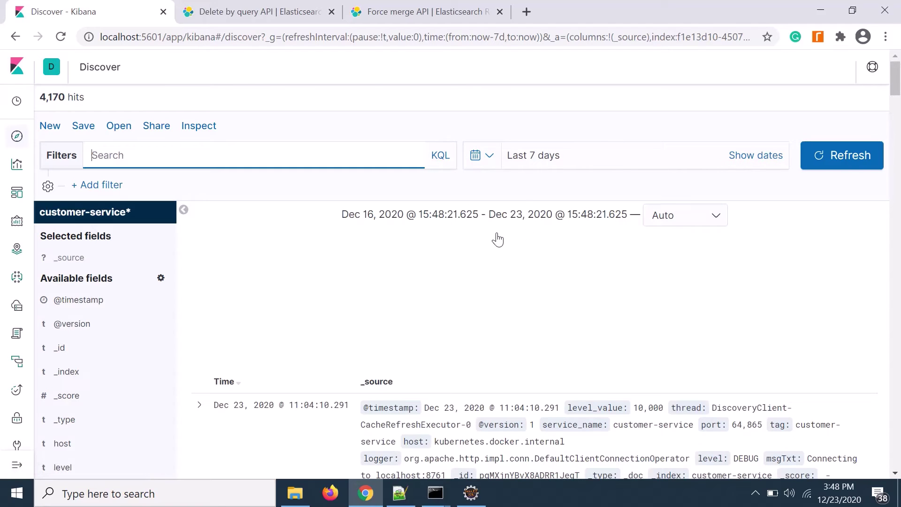
click(490, 160)
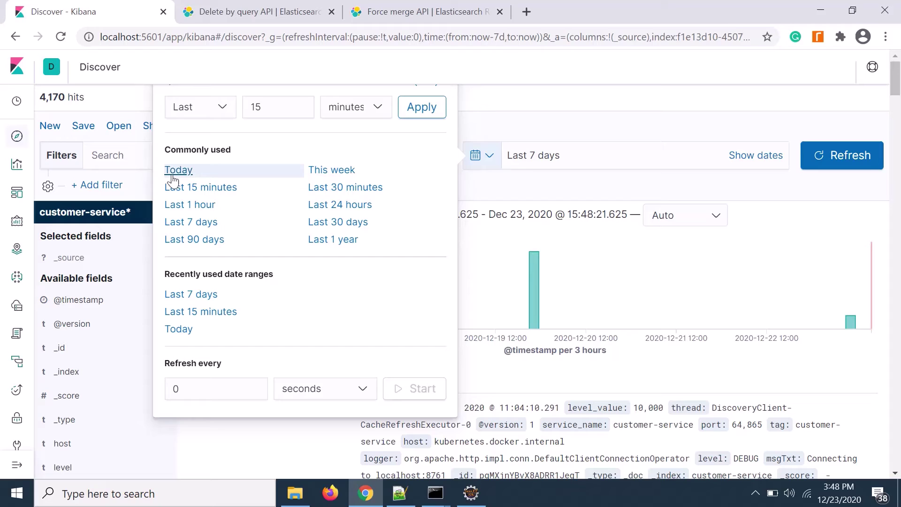
click(178, 170)
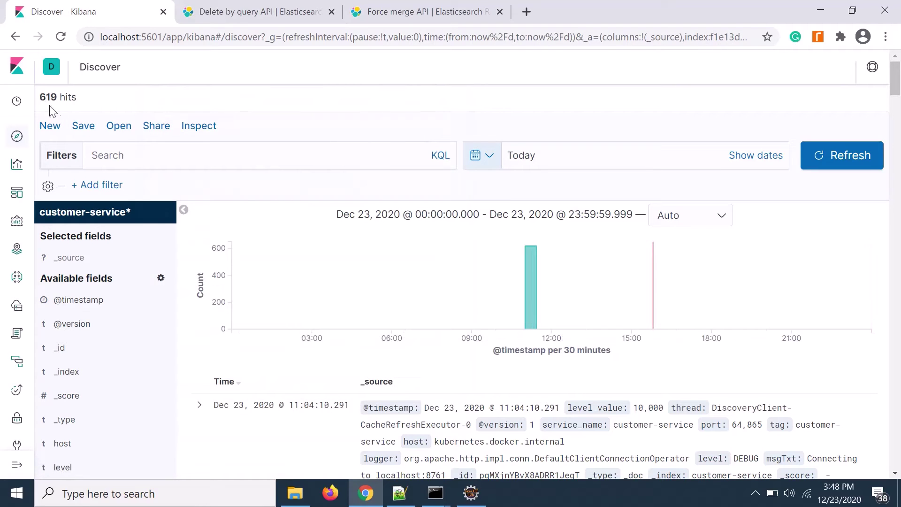
drag(41, 97, 154, 117)
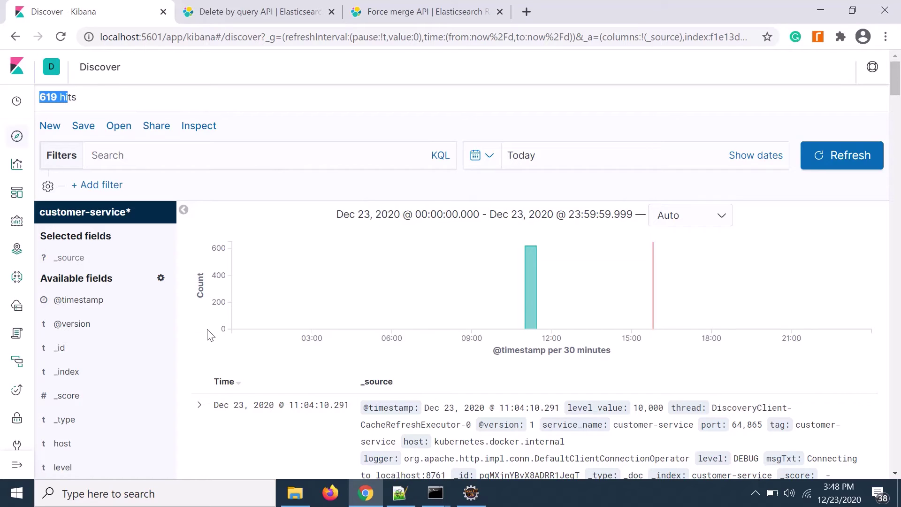
- Expand the first log document to inspect its fields
scroll(209, 333, down, 3)
click(200, 265)
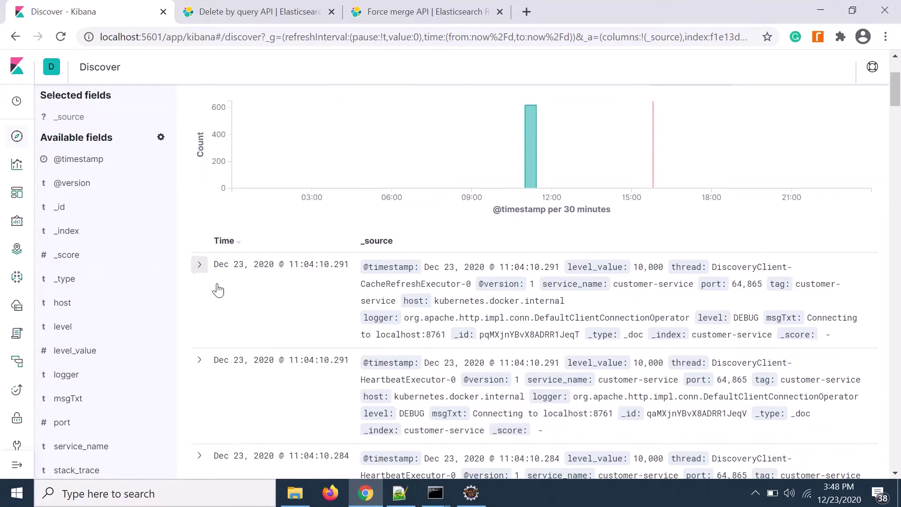
scroll(298, 355, down, 5)
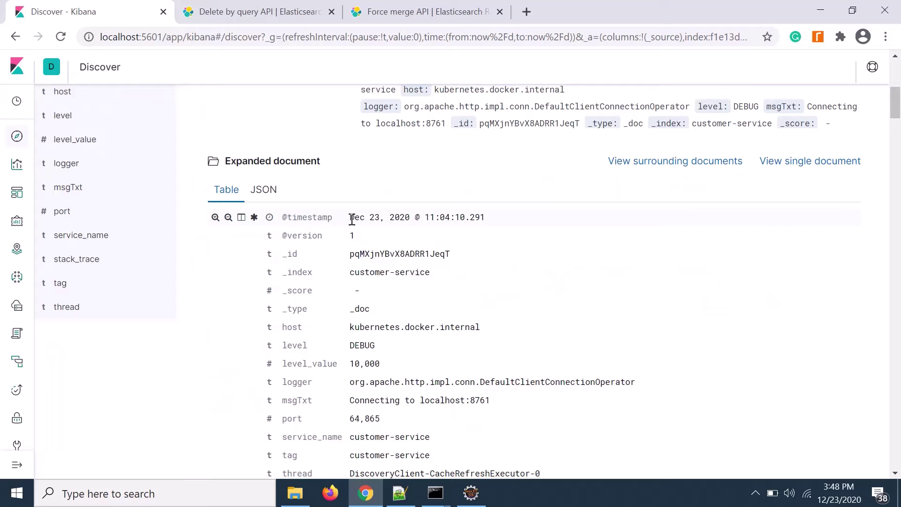
drag(350, 217, 562, 225)
scroll(491, 286, up, 2)
scroll(491, 287, up, 3)
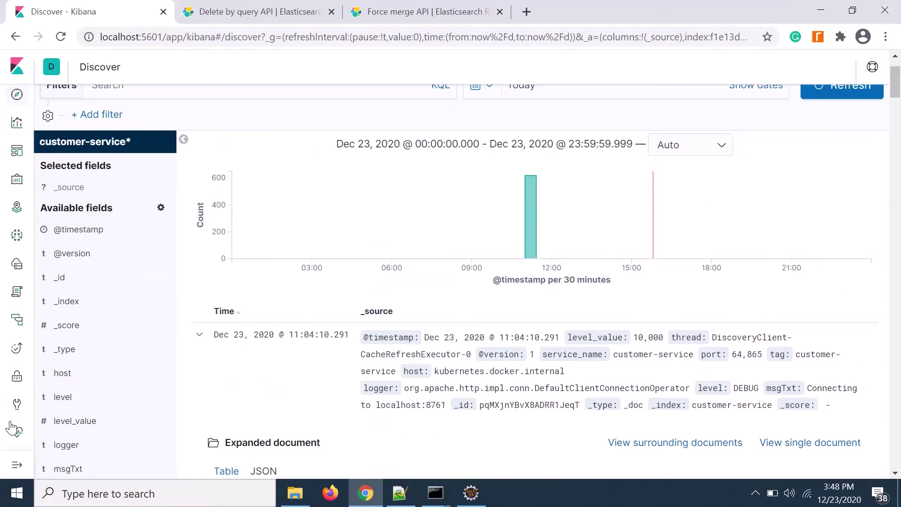
- Open the Dev Tools console from the Kibana apps list
click(16, 472)
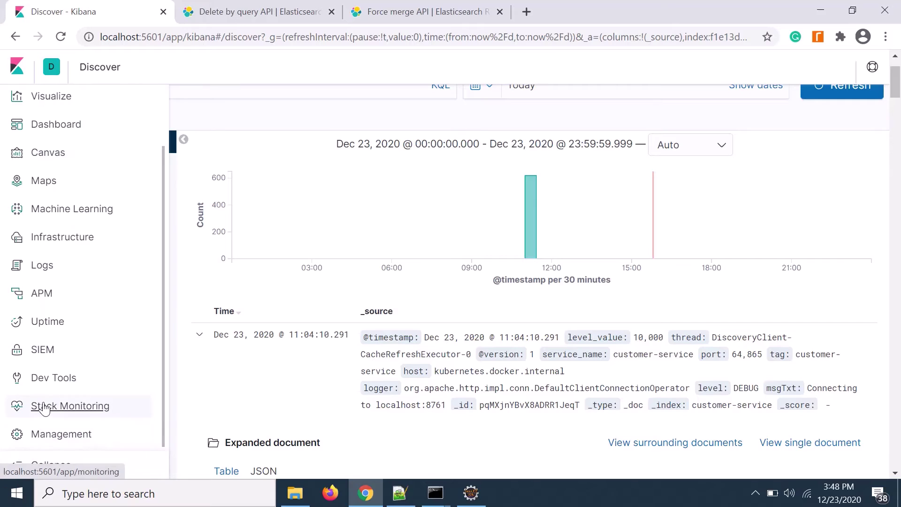
scroll(46, 385, down, 3)
click(43, 381)
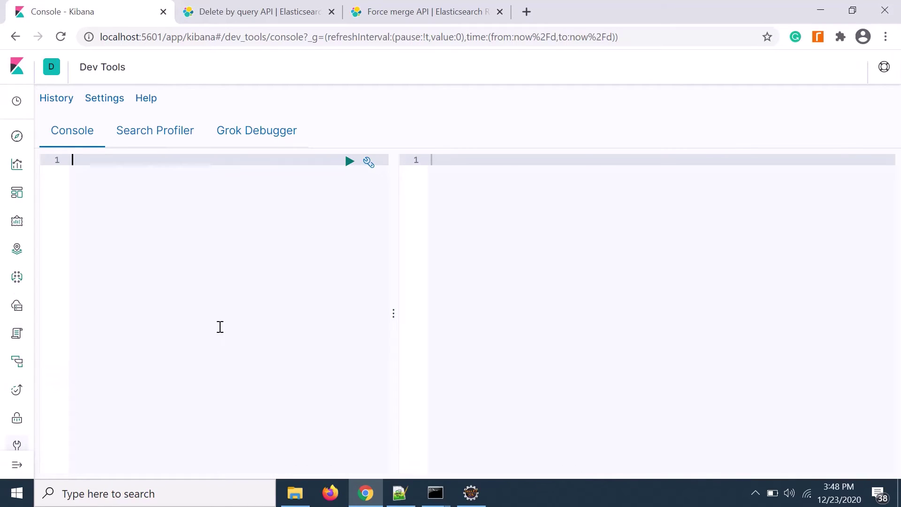
- Review the Delete by query API example's index name, then return to Kibana
click(238, 12)
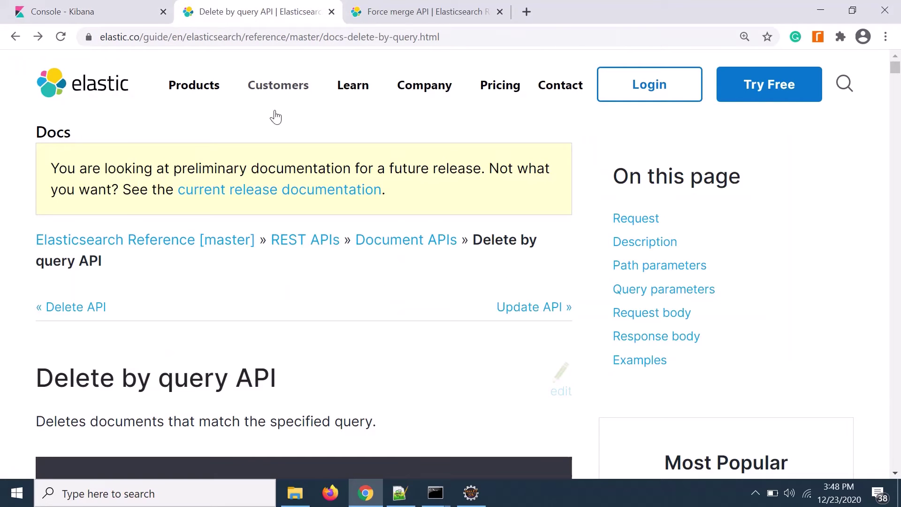
scroll(230, 287, down, 6)
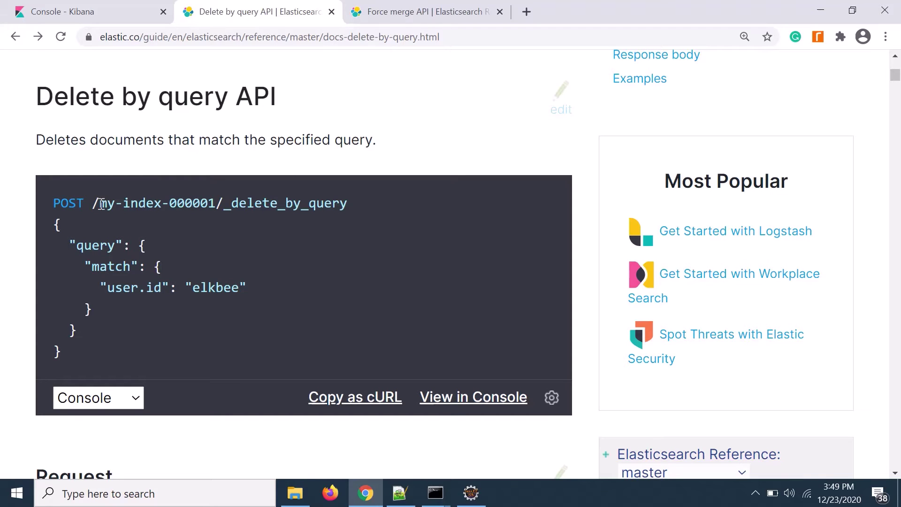
drag(101, 205, 193, 207)
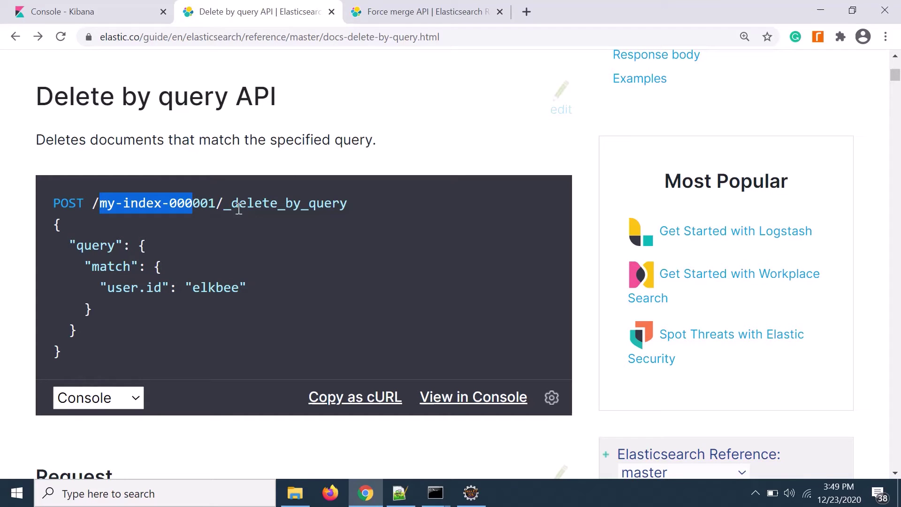
click(89, 14)
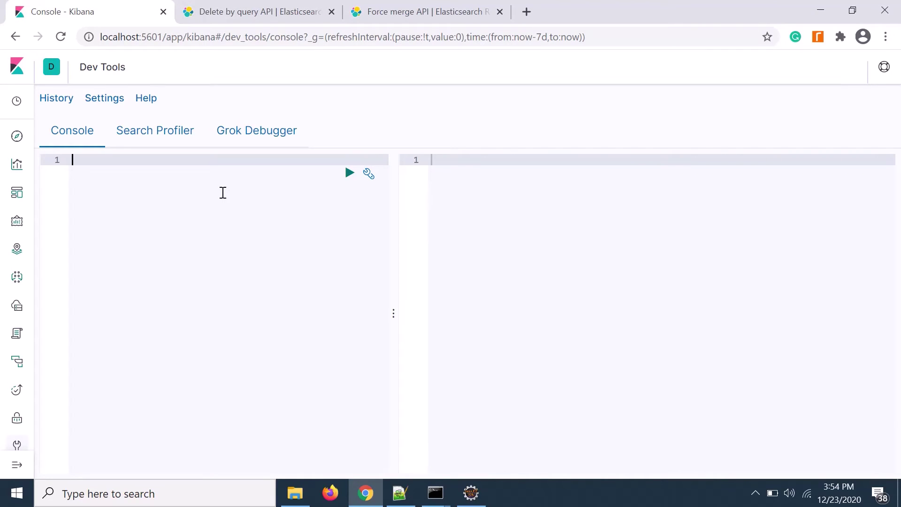
- Enter POST /customer-service/_delete_by_query in the console using autocomplete
text(POST)
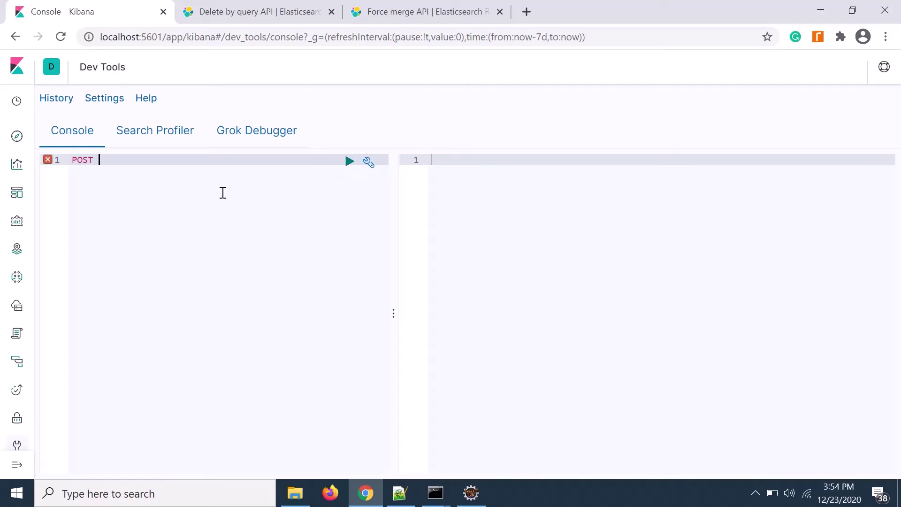
text( /)
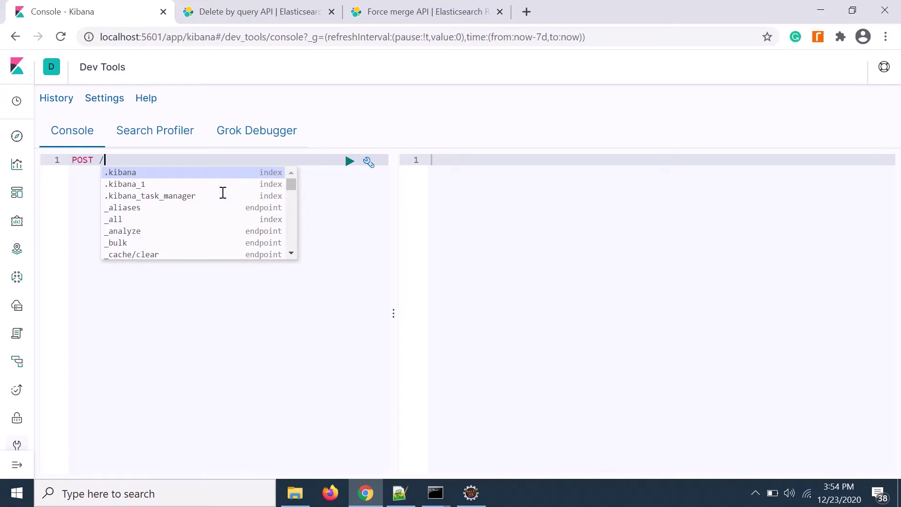
text(cu)
key(Return)
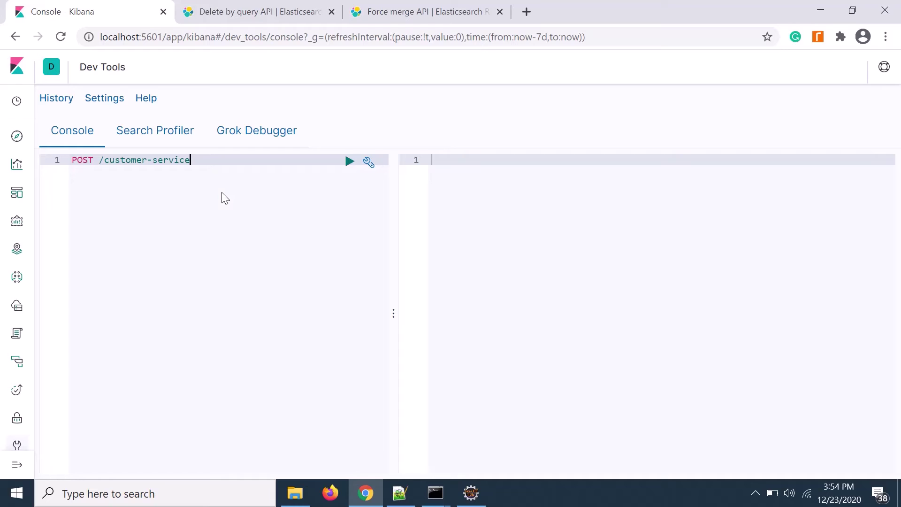
text(/de)
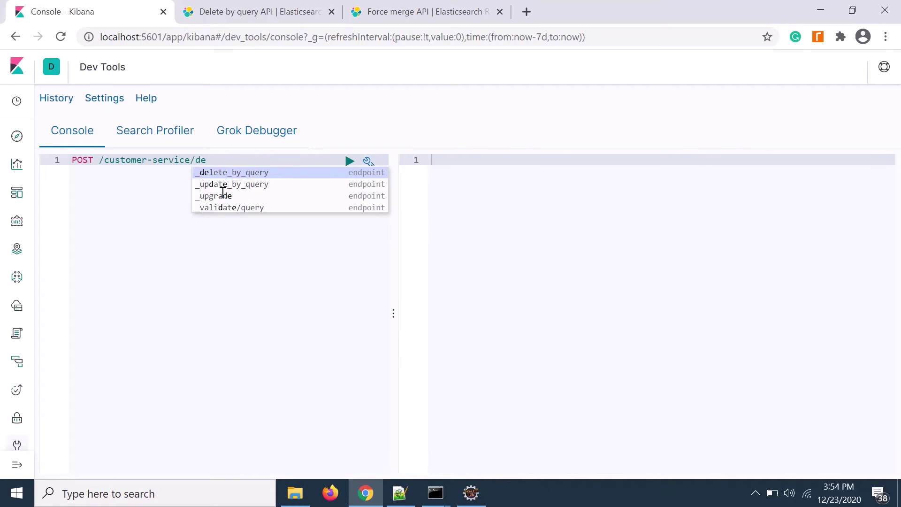
key(Return)
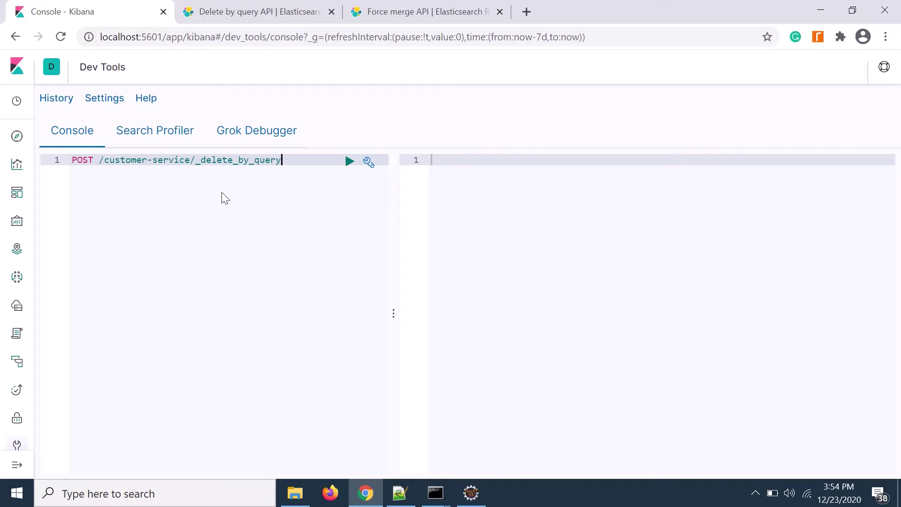
key(Return)
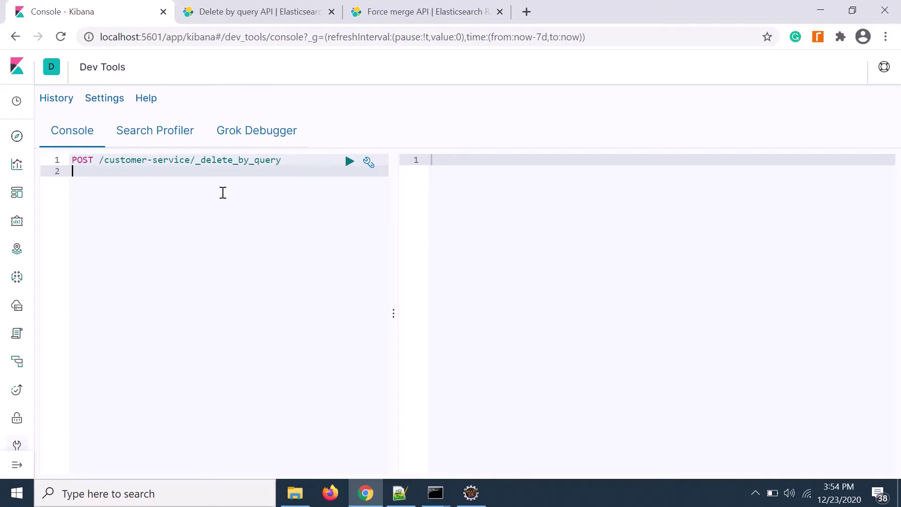
- Copy the prepared JSON query body (lines 2–10) from Notepad++
click(399, 492)
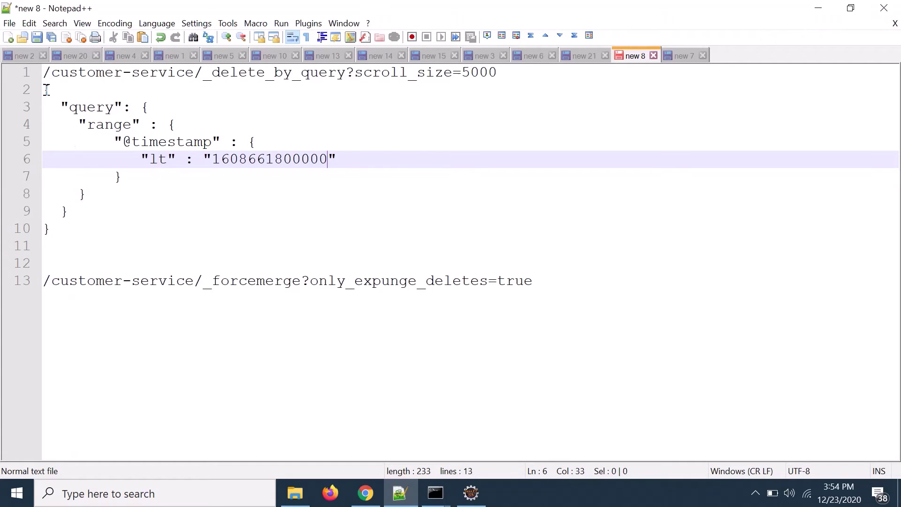
drag(44, 89, 61, 231)
key(ctrl+c)
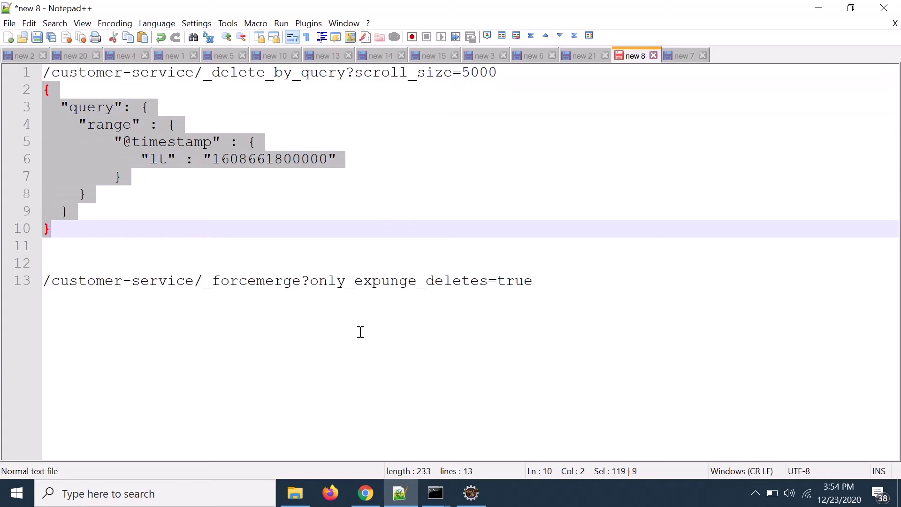
click(367, 493)
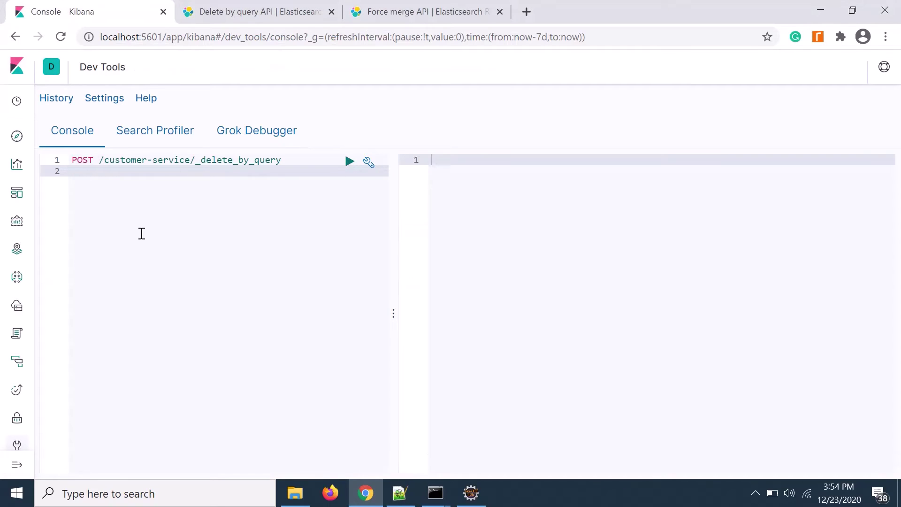
key(ctrl+v)
click(215, 216)
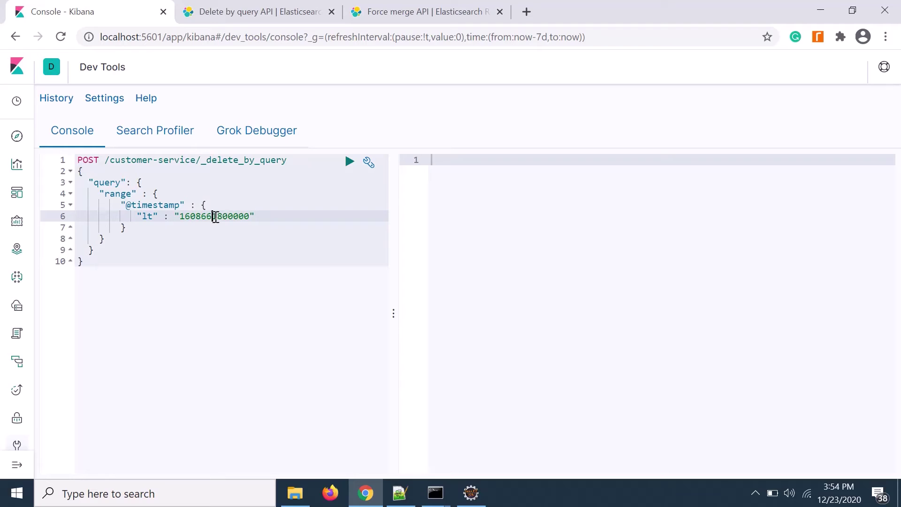
double_click(215, 216)
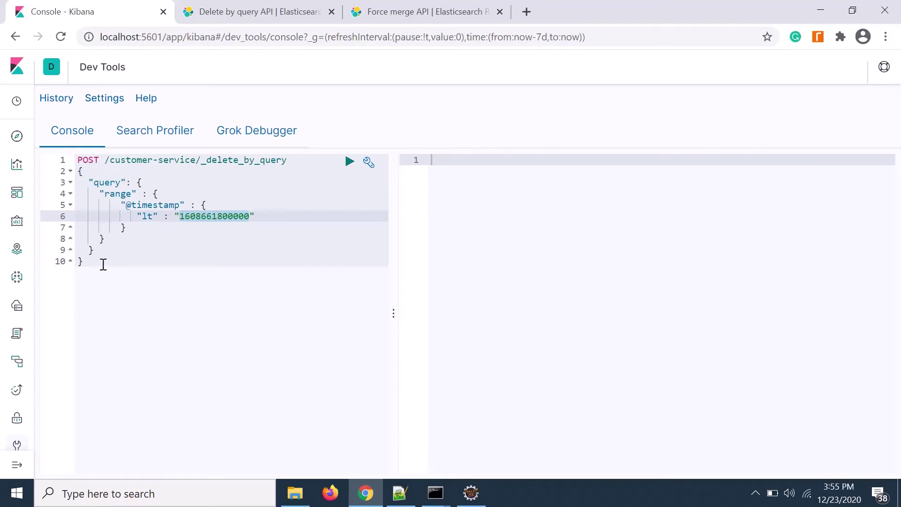
click(89, 267)
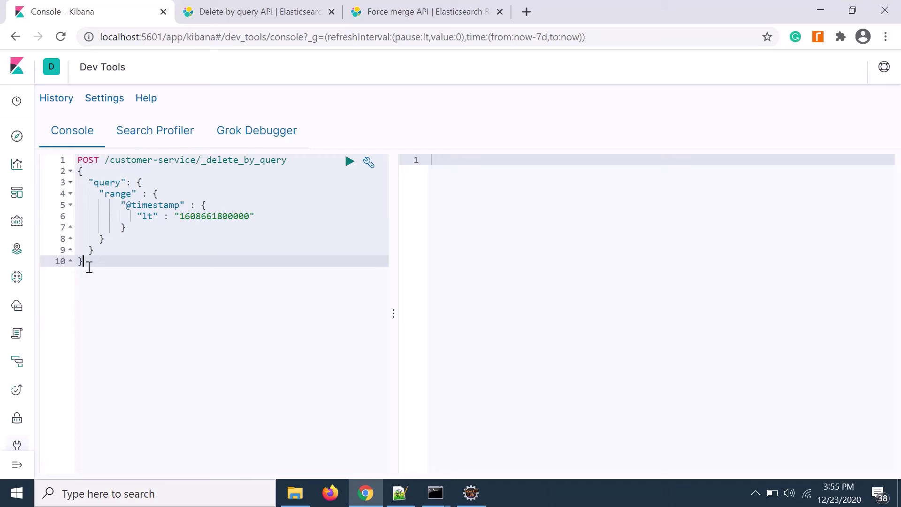
drag(79, 248, 70, 163)
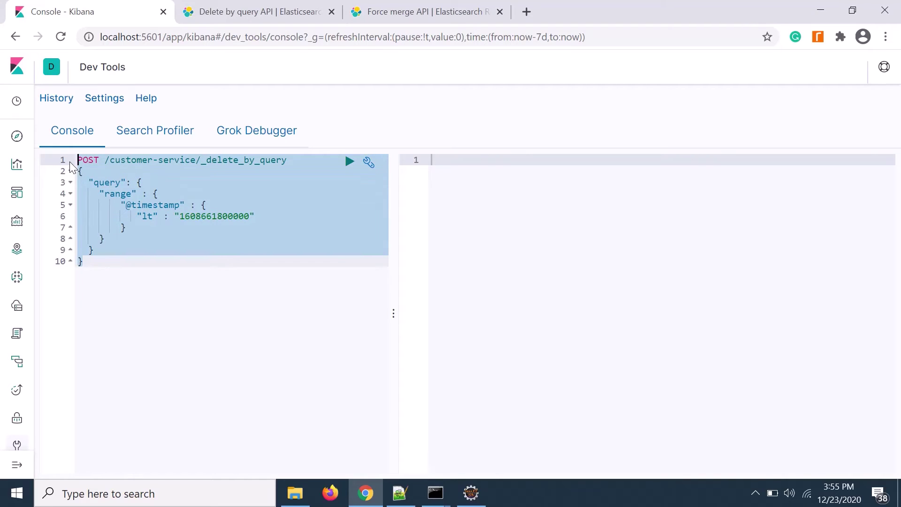
- Open Discover and switch the time range from Last 7 days to Today, showing 619 hits
click(16, 137)
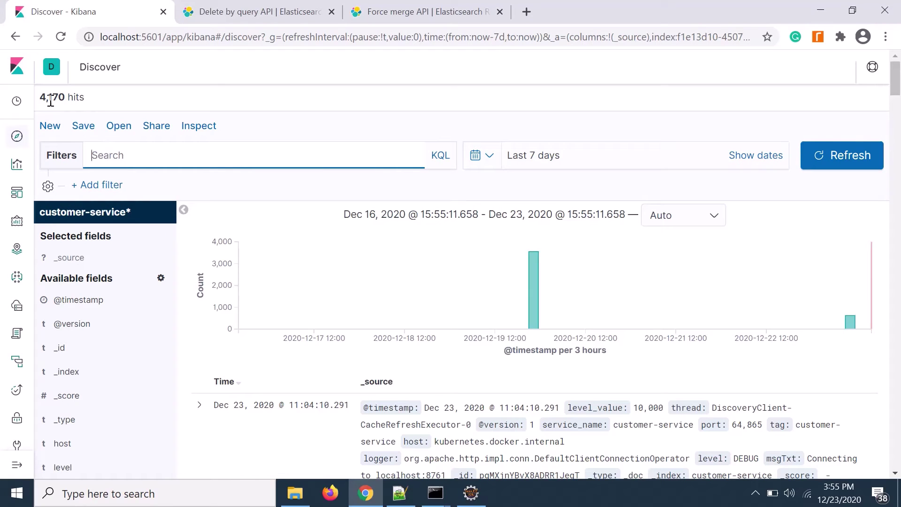
click(480, 155)
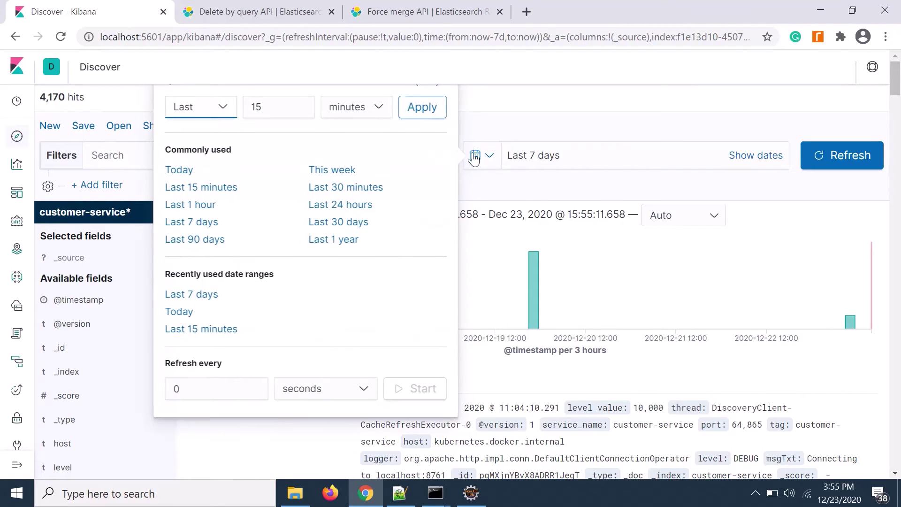
click(179, 171)
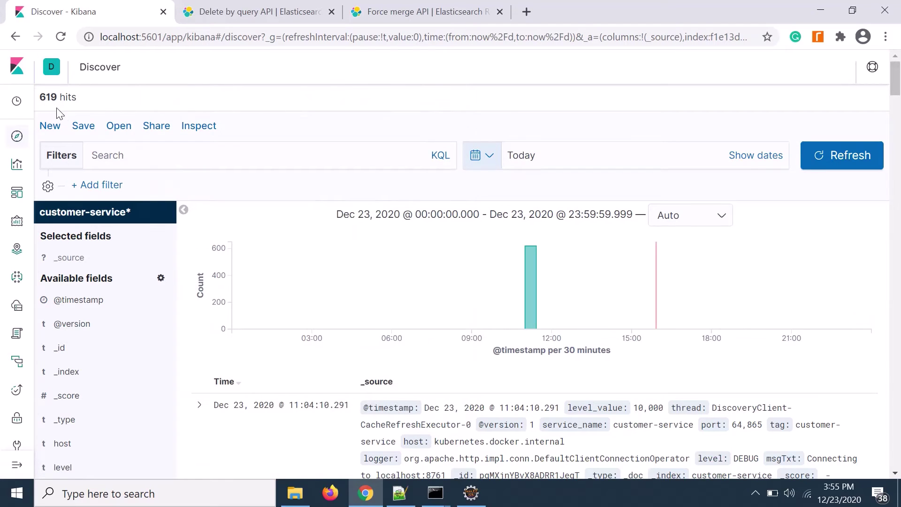
mouse_move(21, 468)
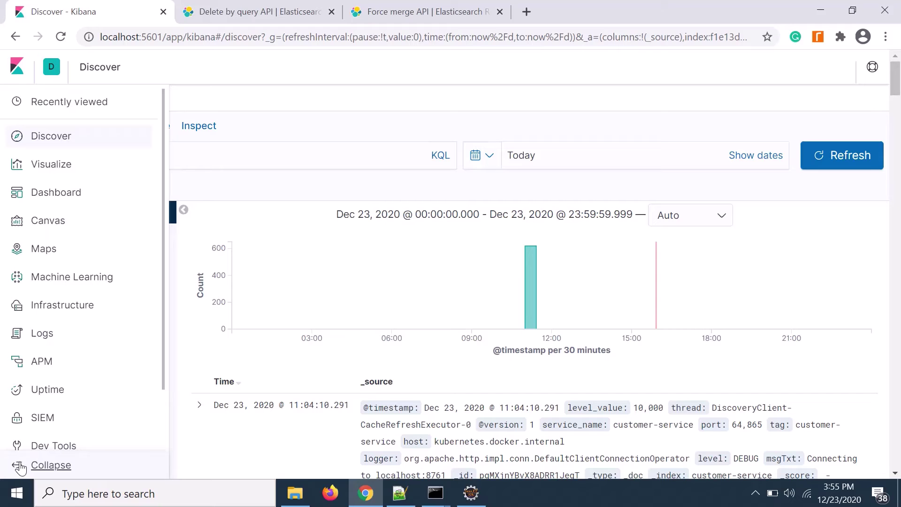
scroll(57, 399, down, 2)
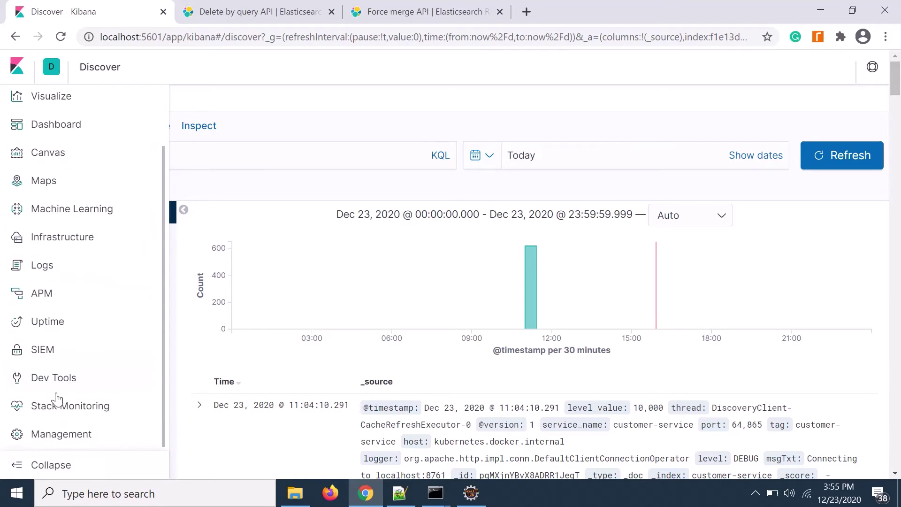
scroll(56, 404, down, 3)
scroll(53, 371, up, 3)
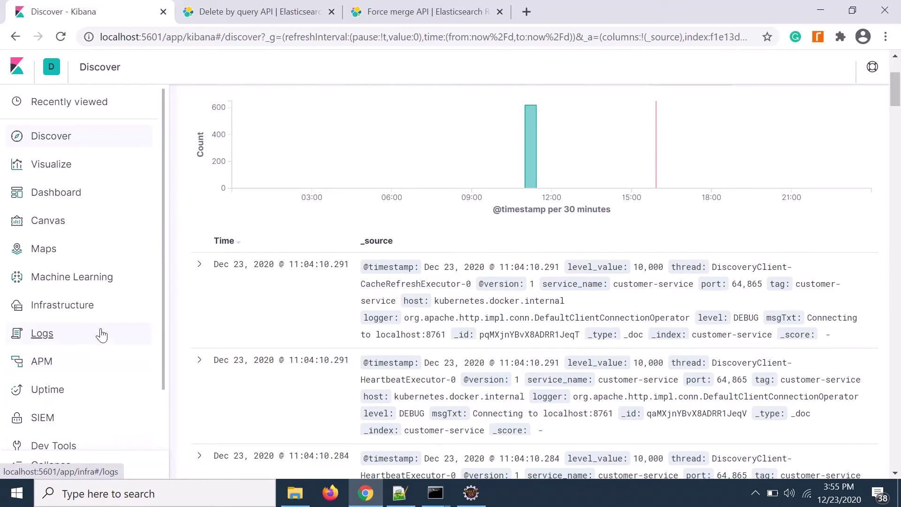
scroll(94, 324, down, 2)
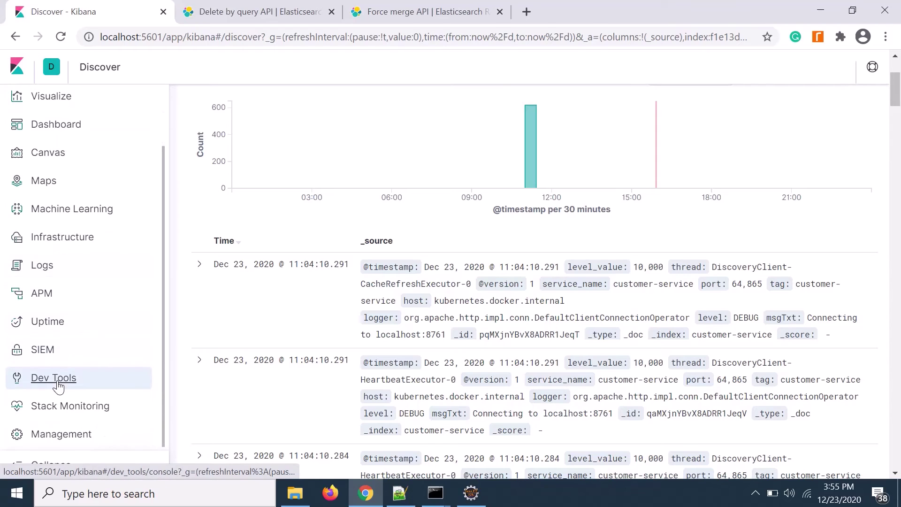
- Run the delete-by-query request in the console and confirm 3551 of 3551 documents deleted
click(57, 378)
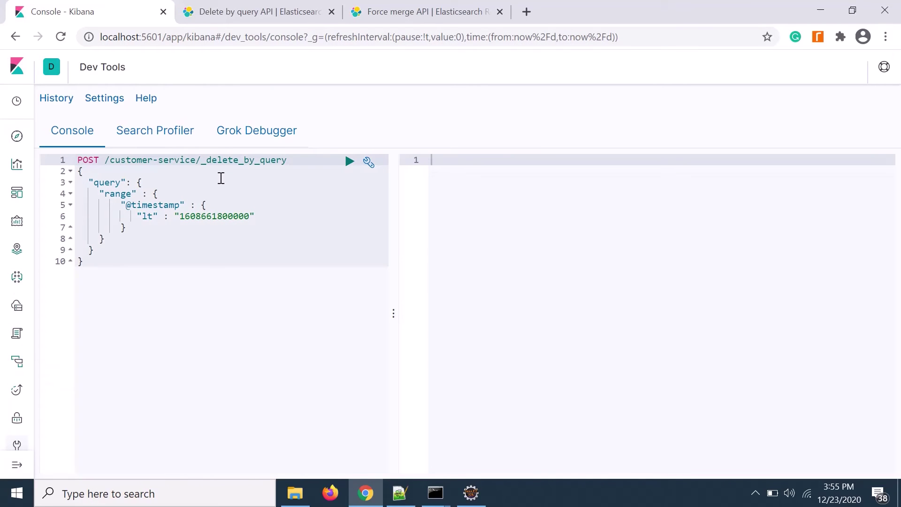
click(350, 163)
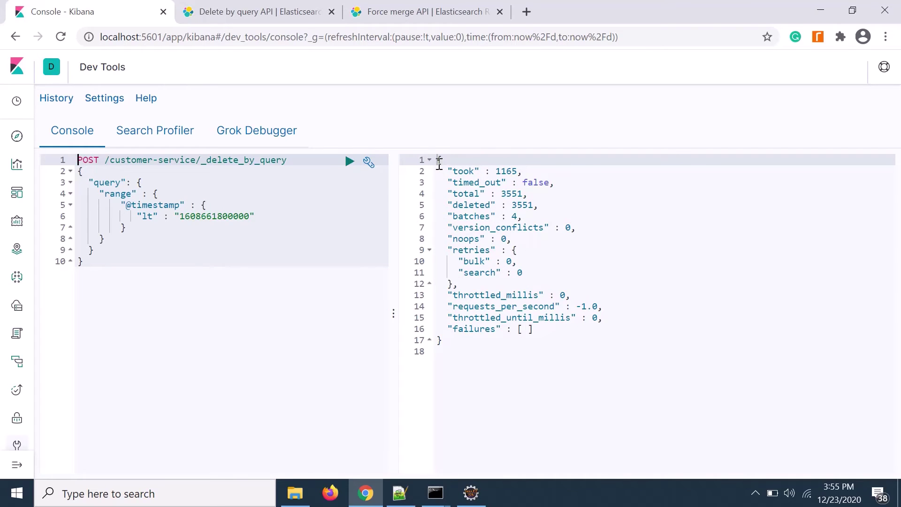
drag(437, 160, 475, 356)
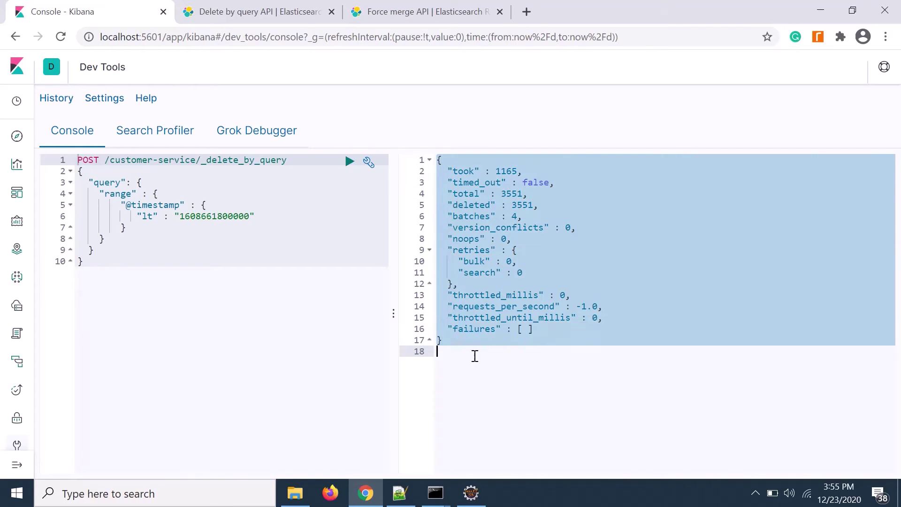
click(492, 173)
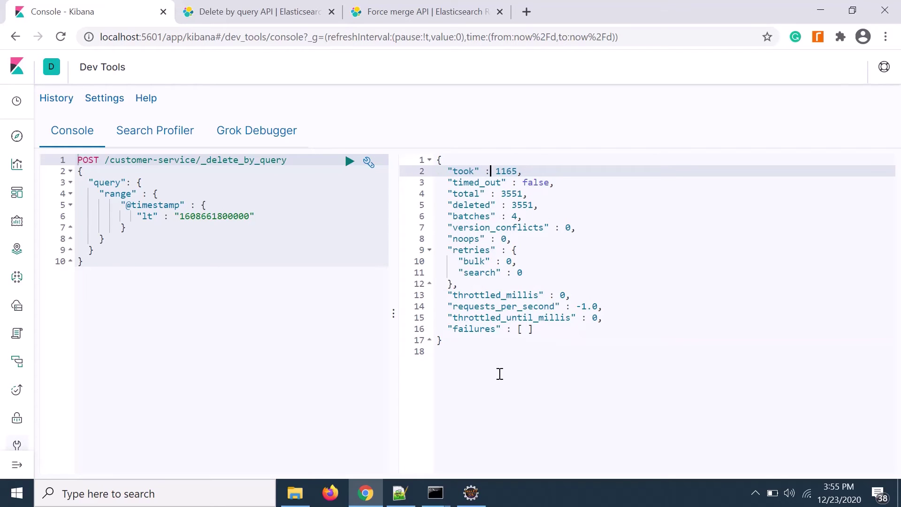
double_click(482, 207)
double_click(517, 195)
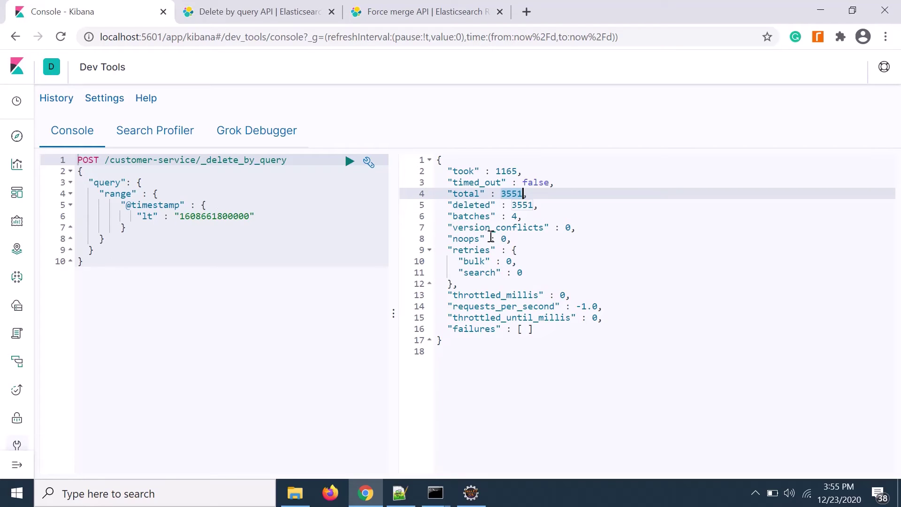
double_click(523, 207)
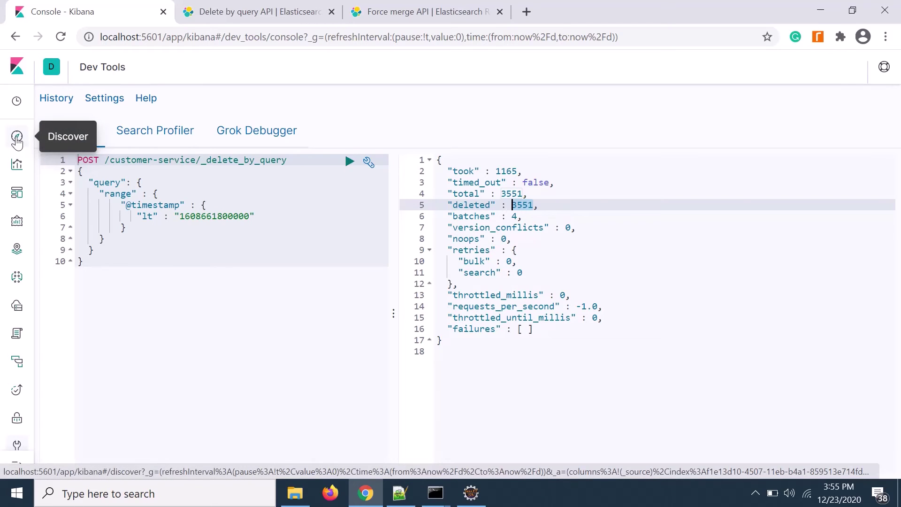
- Confirm Discover shows only 619 hits over Last 7 days, then go to Management
click(17, 139)
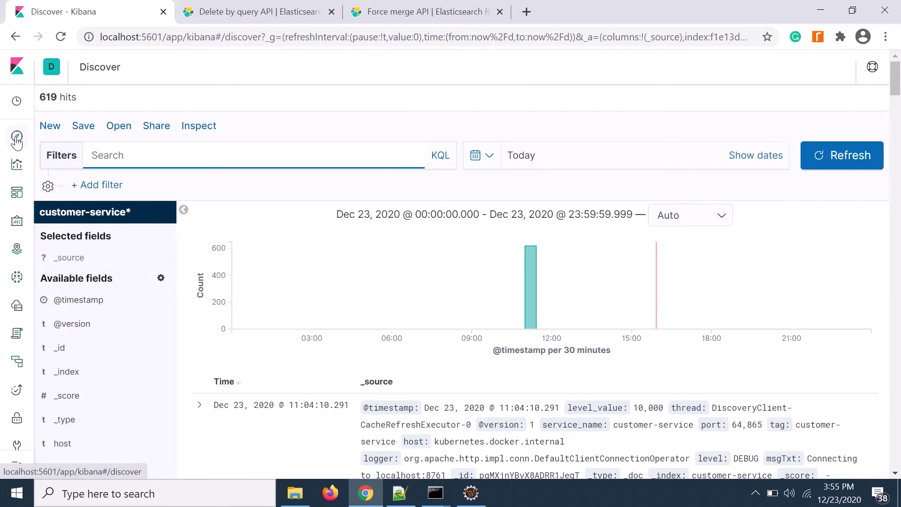
click(488, 160)
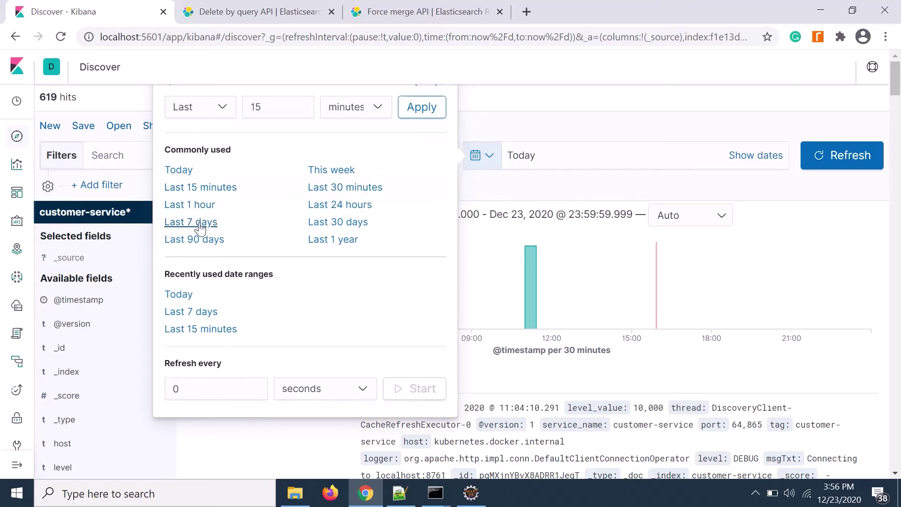
click(201, 222)
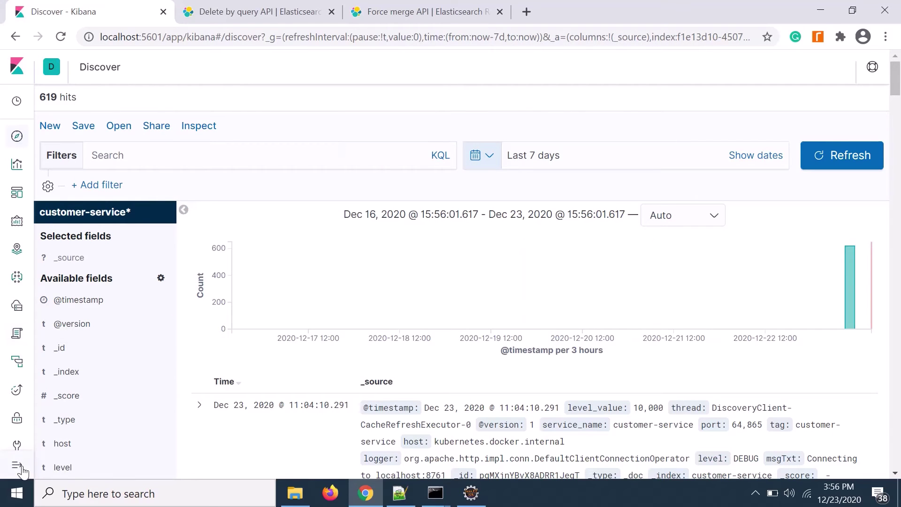
scroll(76, 423, down, 5)
click(64, 441)
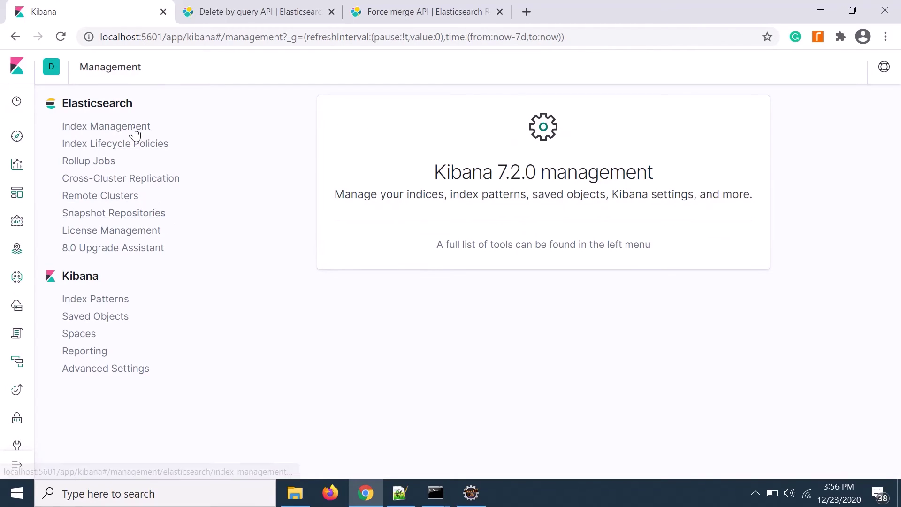
- Open Index Management and highlight customer-service's 619 documents and 1.7mb storage size
click(135, 134)
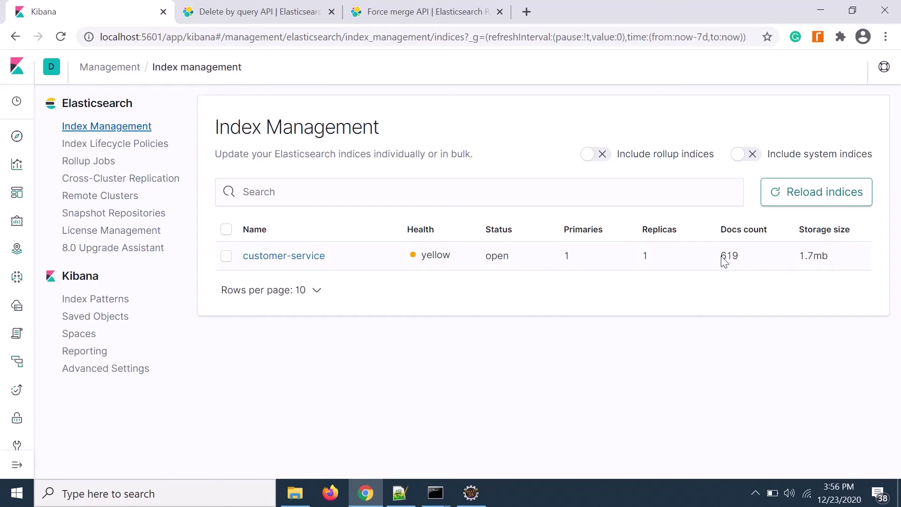
drag(722, 261, 747, 261)
drag(800, 258, 841, 260)
click(16, 465)
scroll(82, 342, down, 3)
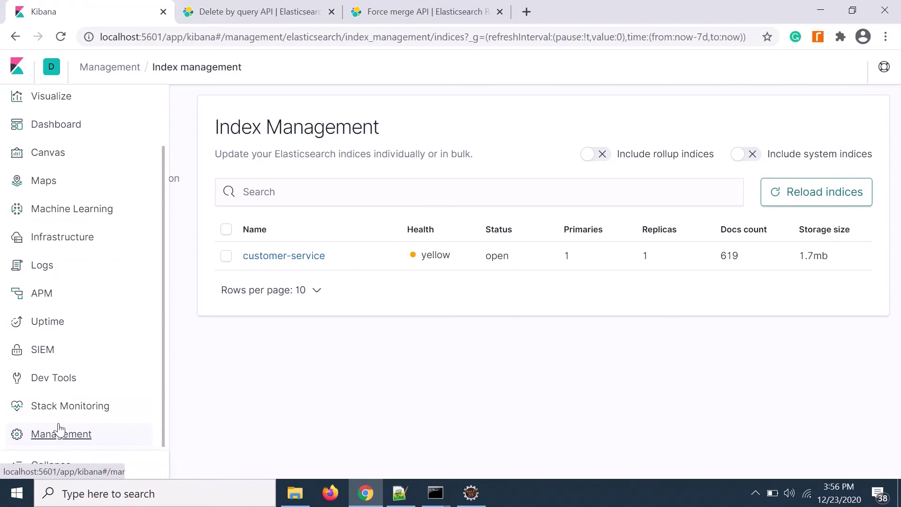
- Delete the query body from the request in the Dev Tools console
click(52, 384)
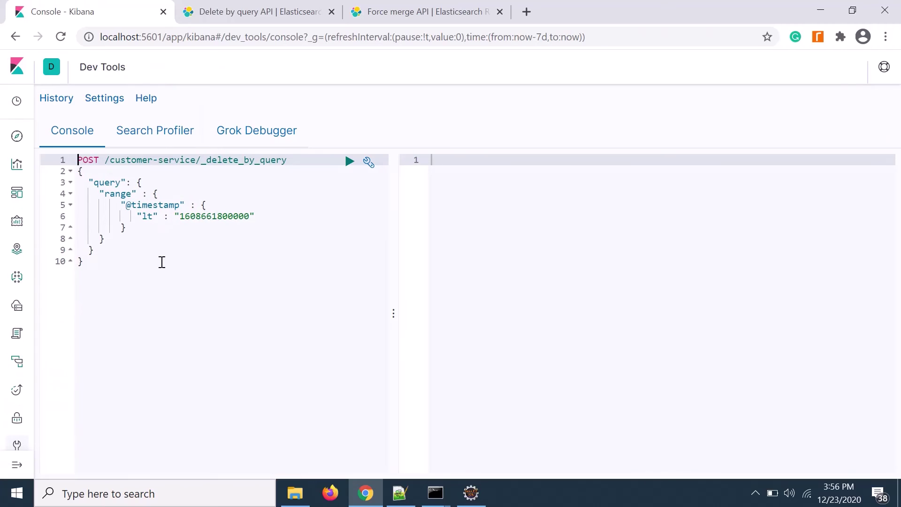
drag(78, 171, 101, 259)
key(BackSpace)
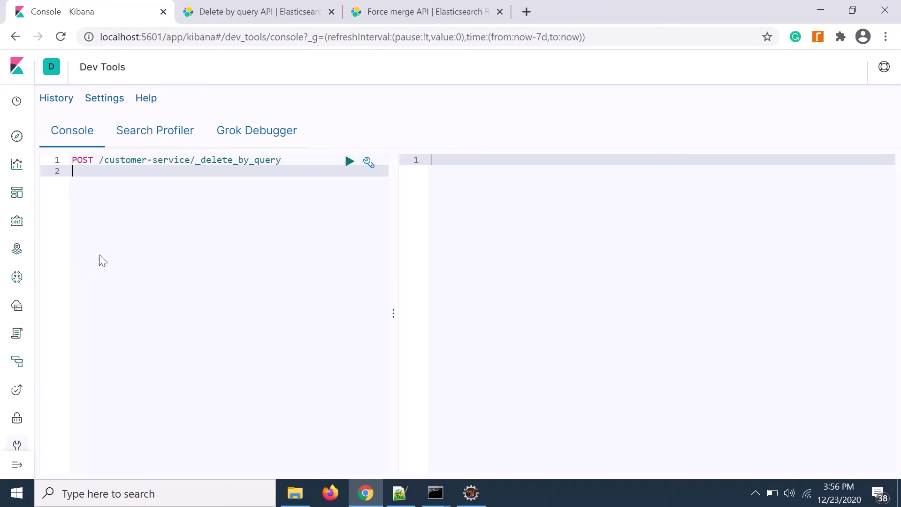
- Replace the _delete_by_query endpoint with _forcemerge, giving POST /customer-service/_forcemerge
double_click(197, 164)
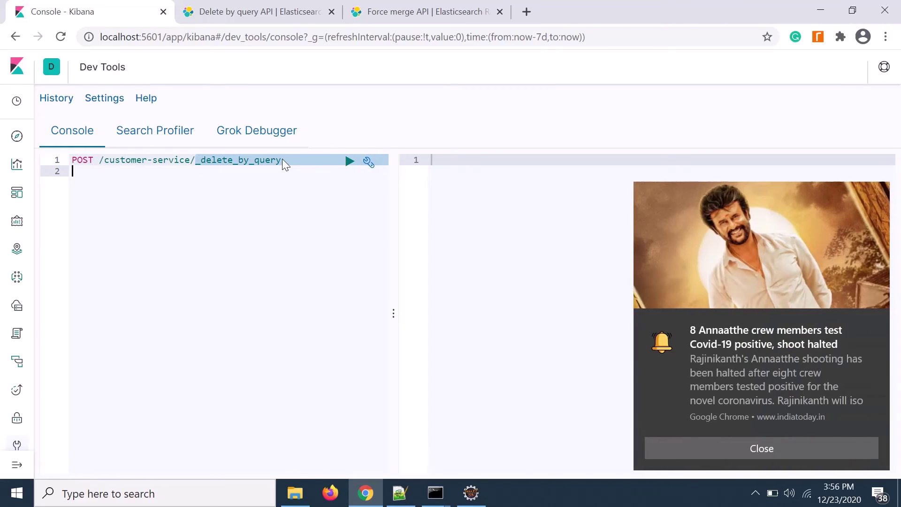
click(283, 164)
drag(199, 160, 294, 160)
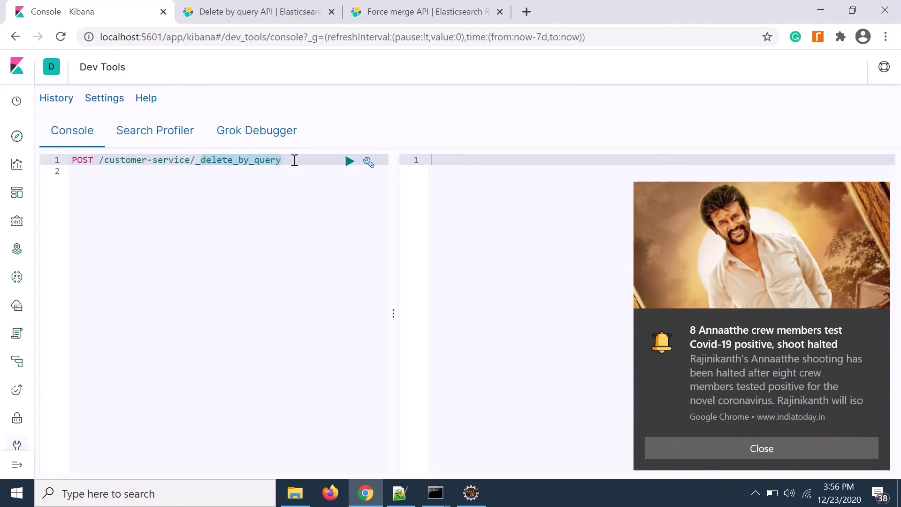
key(BackSpace)
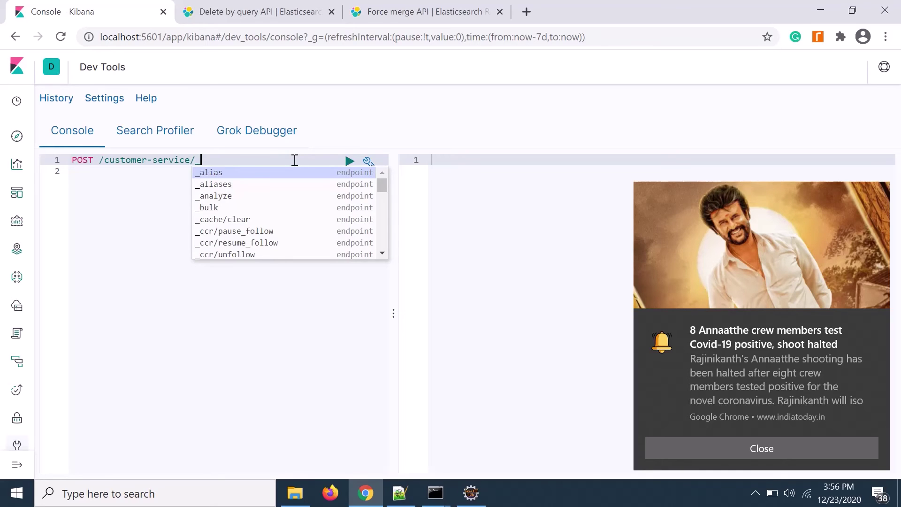
text(fo)
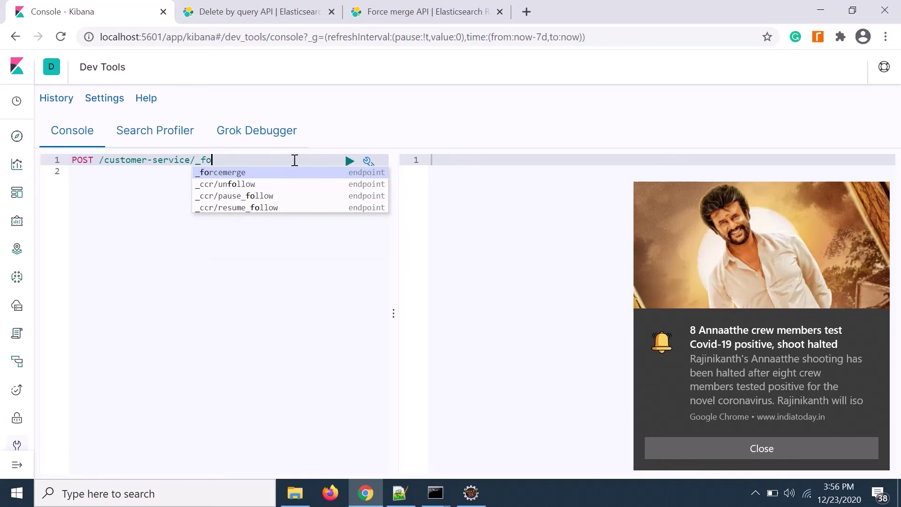
click(250, 174)
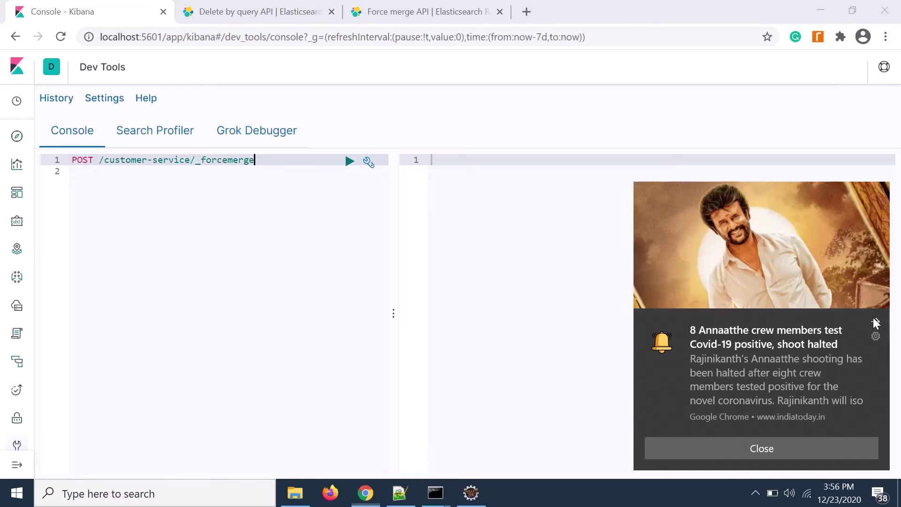
click(873, 320)
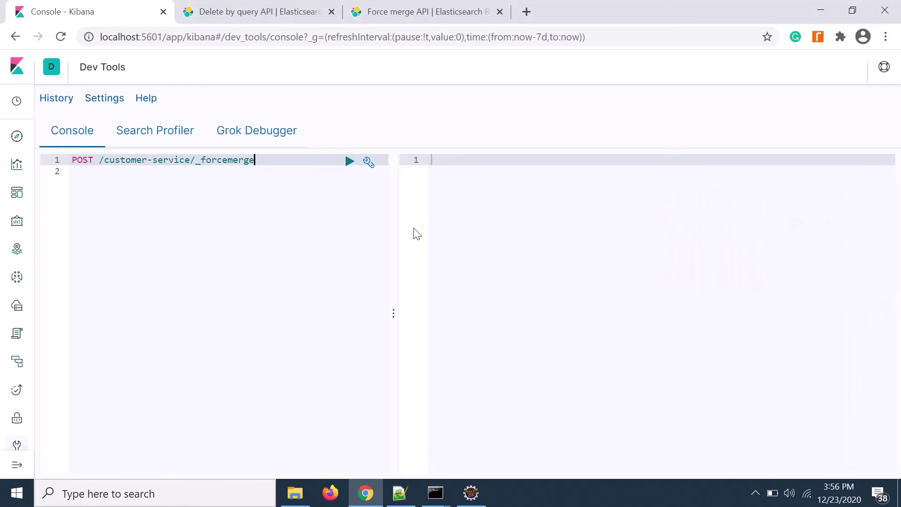
click(284, 165)
drag(73, 159, 209, 159)
click(126, 168)
drag(103, 160, 197, 165)
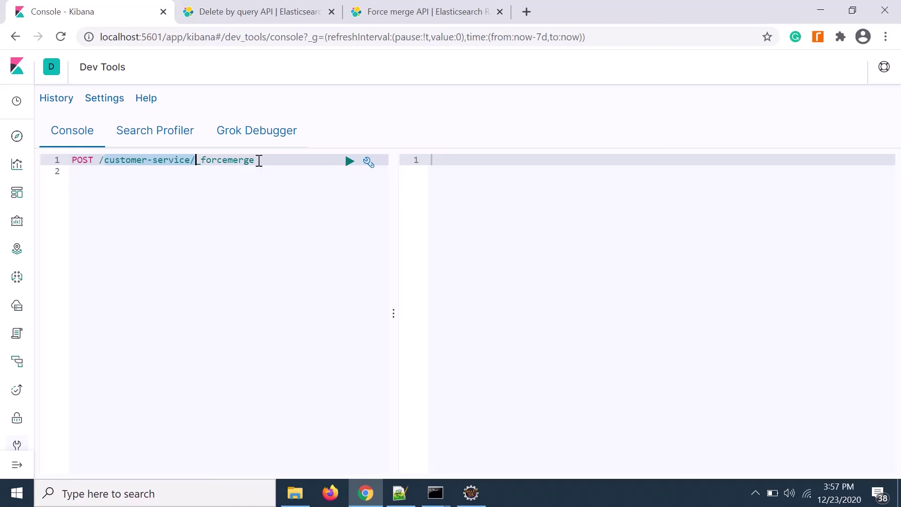
- Send POST /customer-service/_forcemerge, returning 2 total shards, 1 successful, 0 failed
click(349, 162)
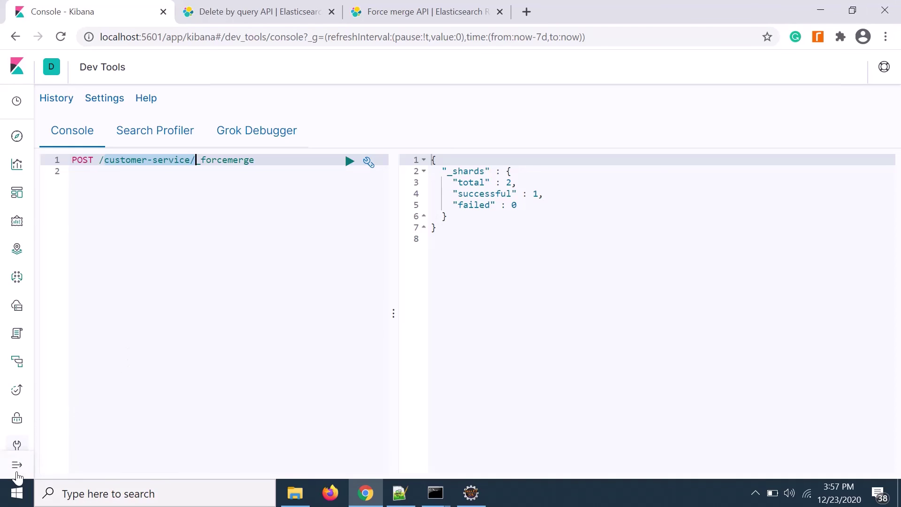
- Open Index Management, highlight customer-service's new 438.7kb storage size, and reload the indices
mouse_move(18, 474)
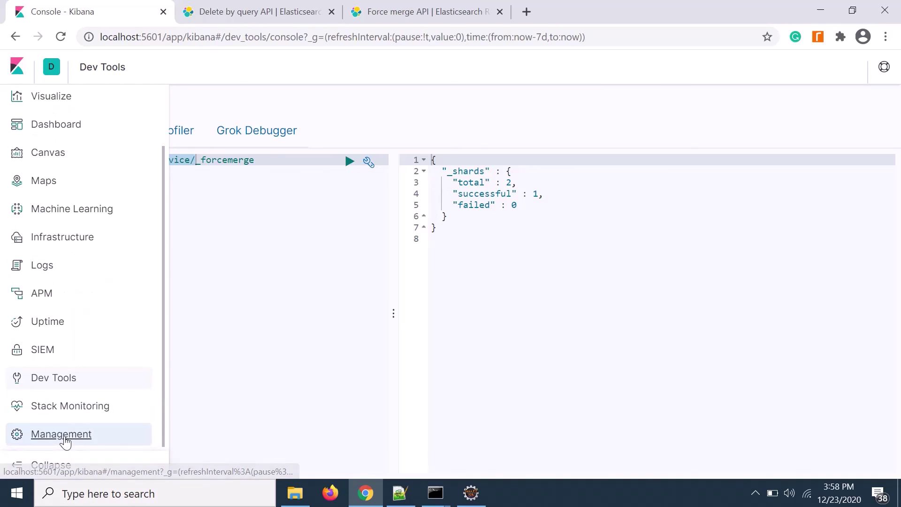
click(65, 436)
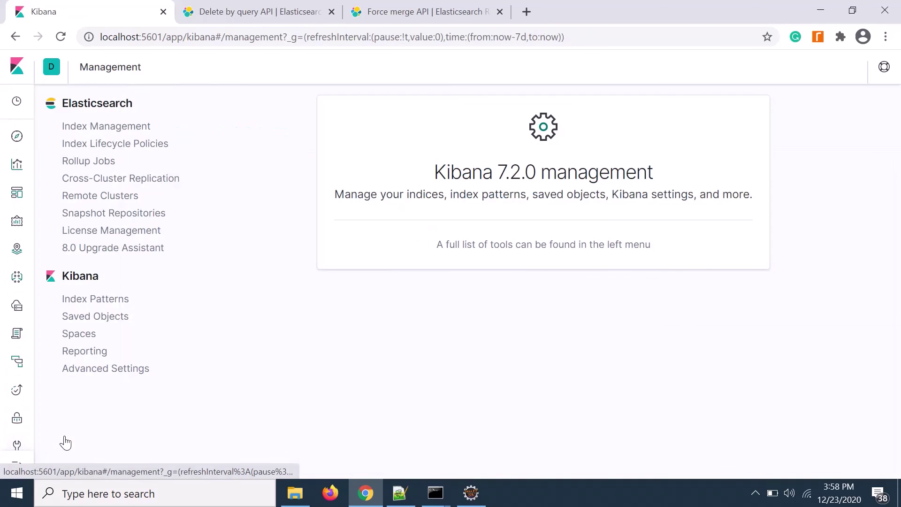
click(93, 132)
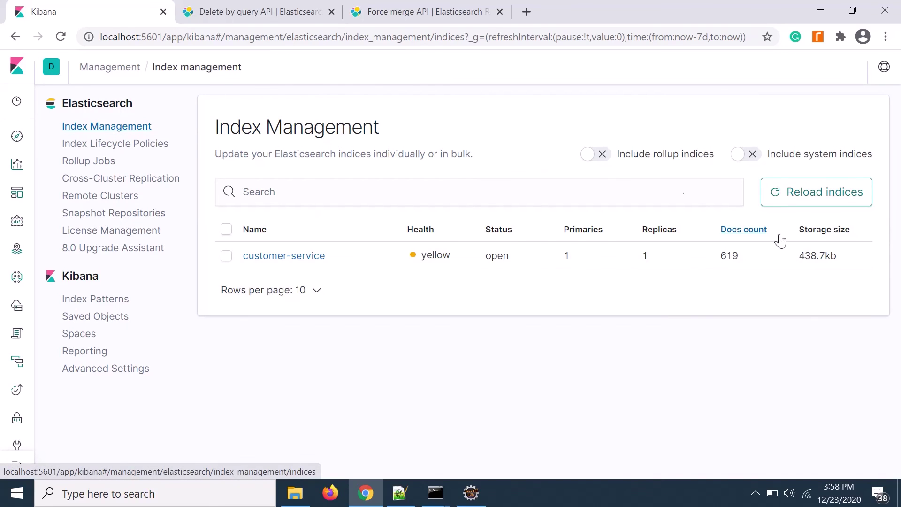
drag(800, 256, 860, 260)
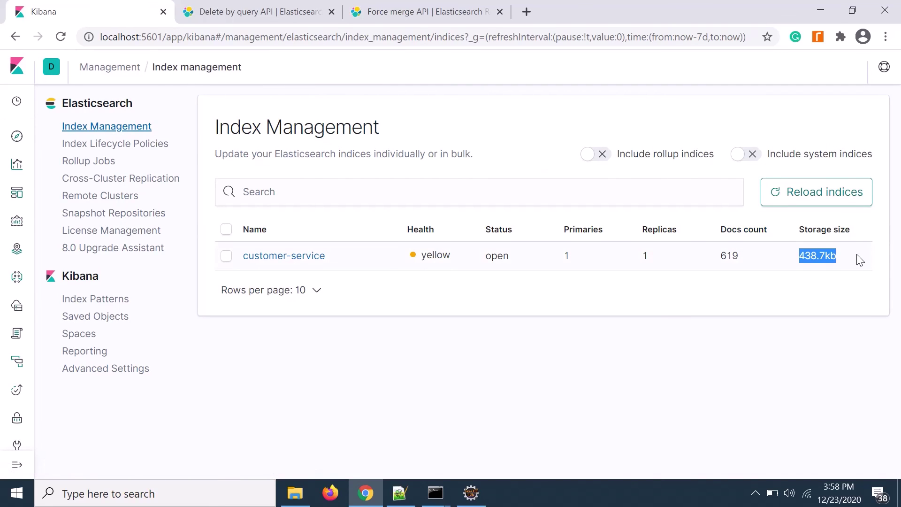
click(802, 197)
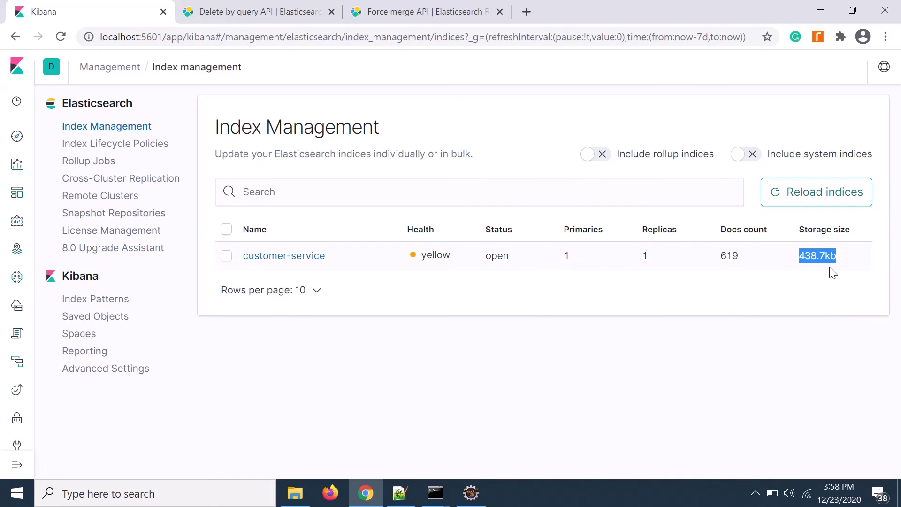